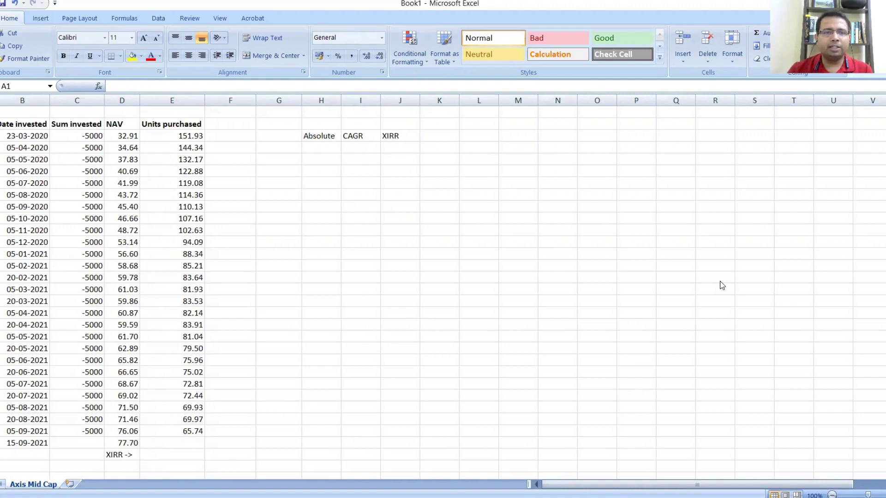
- Review the first date and NAV 32.91 and the final 15-09-2021 NAV 77.70
left_click(30, 264)
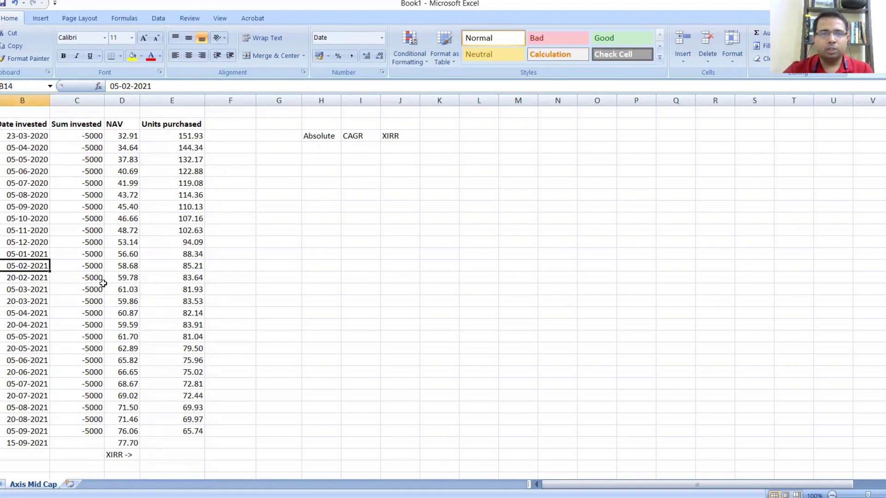
left_click(92, 138)
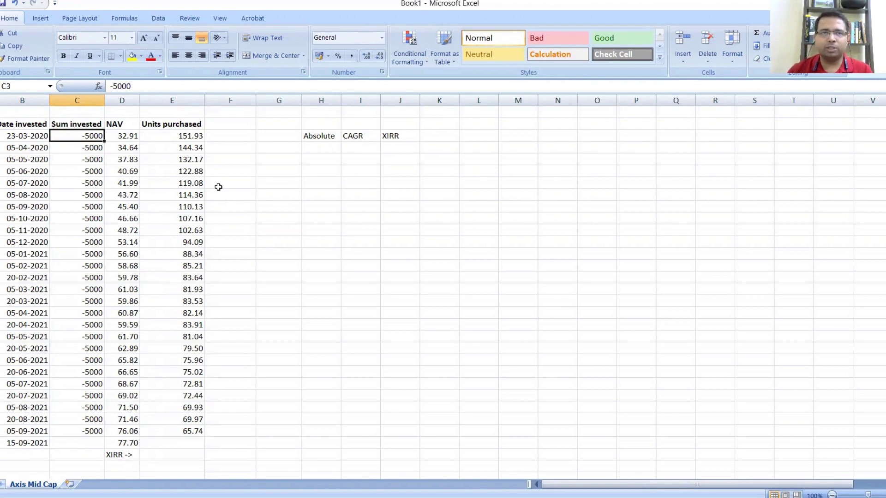
key("Right")
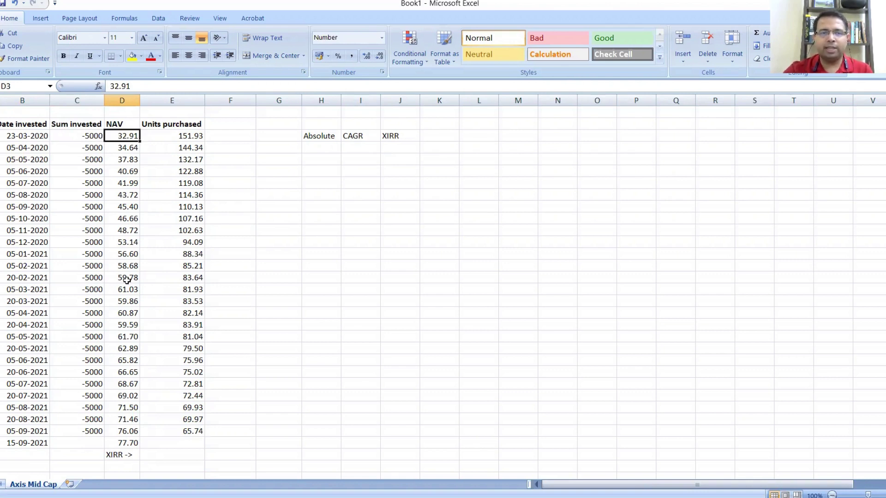
left_click(33, 441)
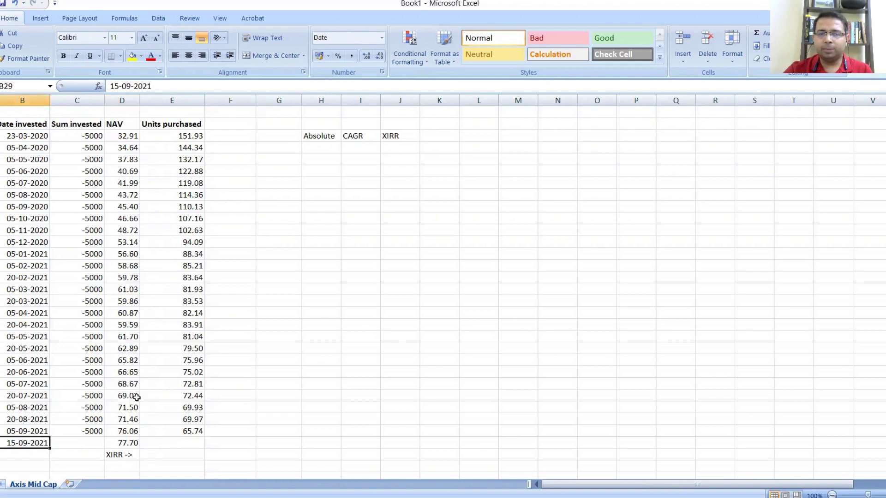
left_click(110, 443)
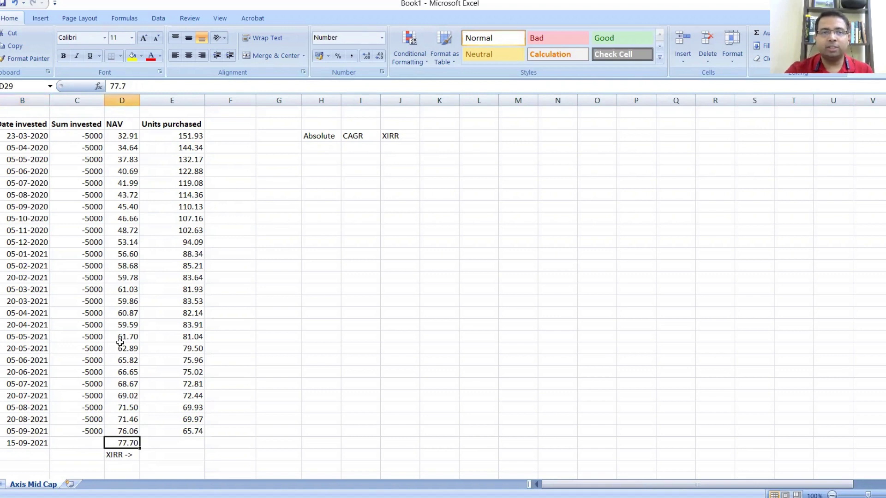
- Enter =D29/D3-1 under Absolute and format it as a percentage, showing 136%
key("ctrl+Up")
key("Right")
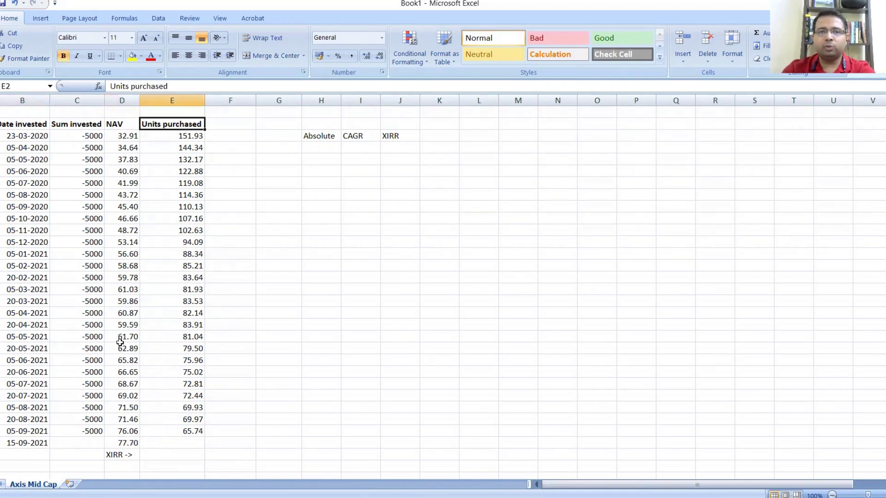
key("Down")
key("Right")
key("Right")
key("Right")
type("=D29/")
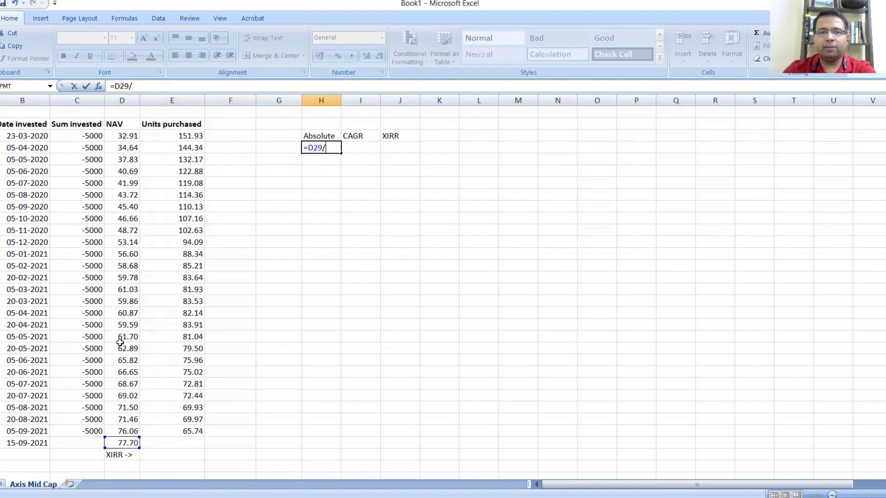
key("Up")
key("Left")
key("Left")
key("Left")
key("Left")
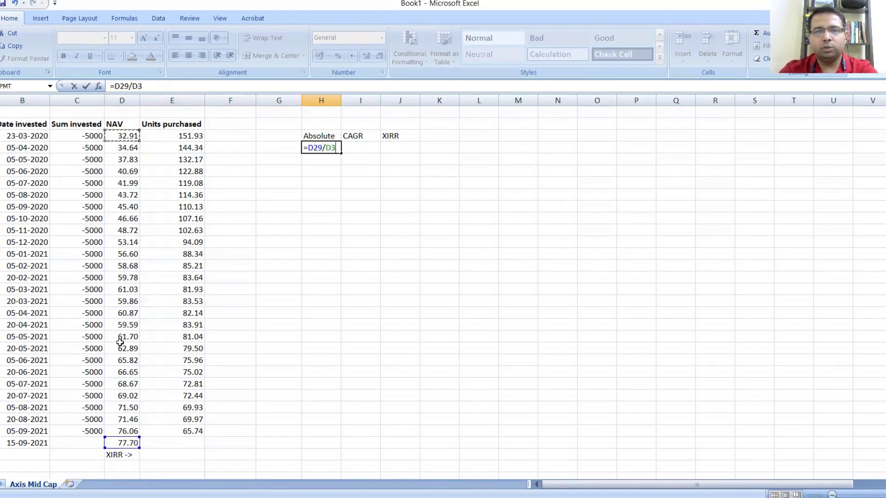
type("-1")
key("Return")
key("Up")
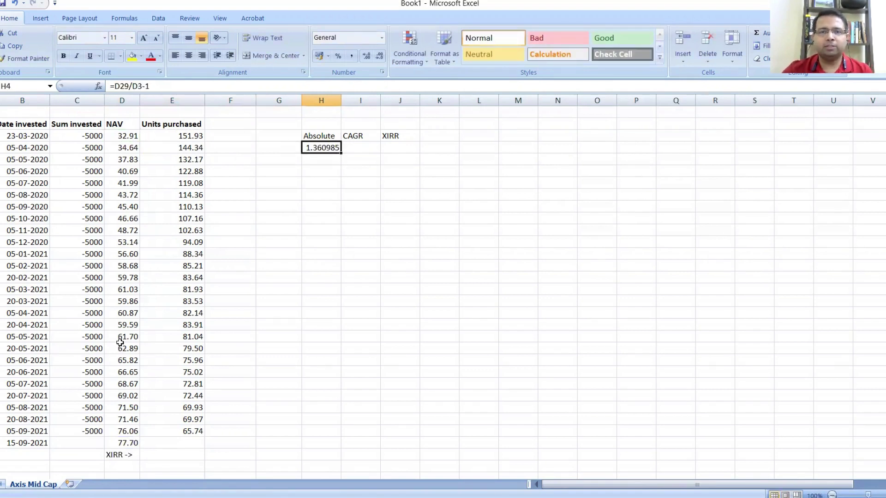
left_click(339, 56)
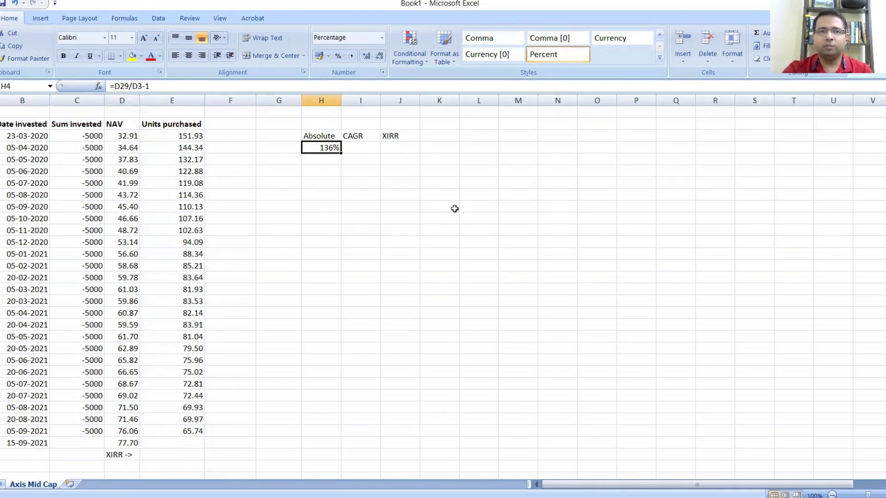
key("Up")
key("Up")
key("Down")
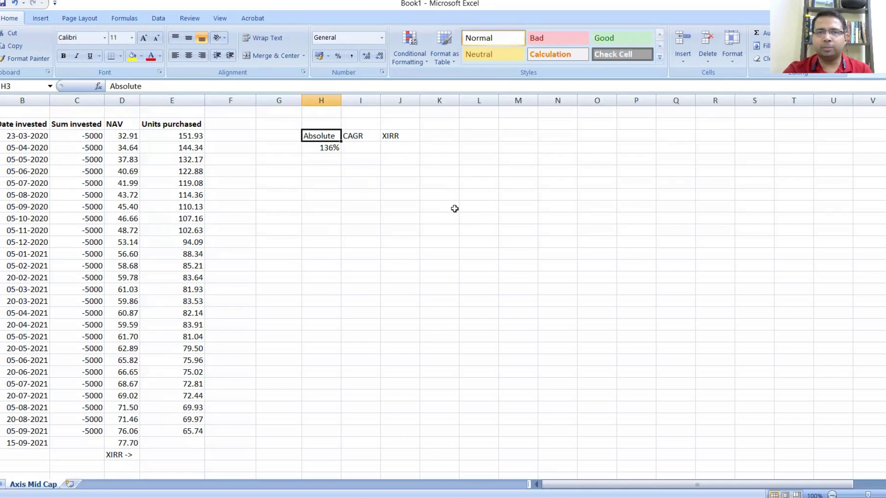
key("Down")
key("Right")
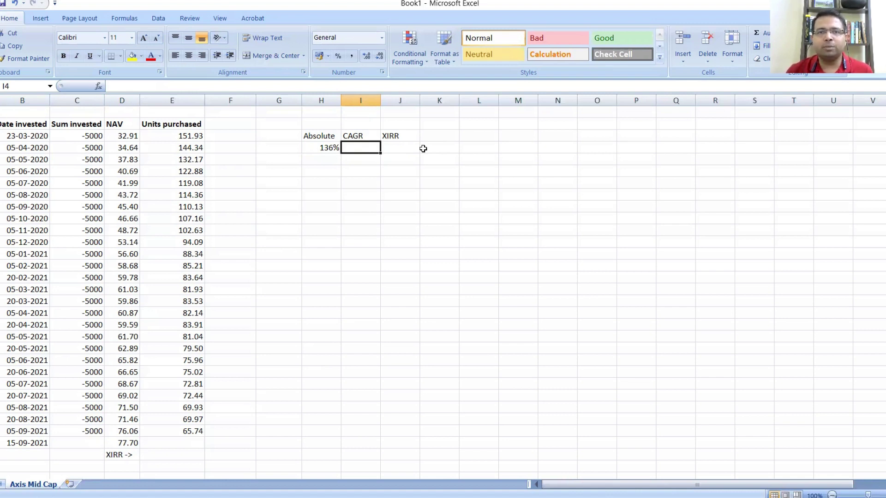
key("Right")
key("Right")
key("Right")
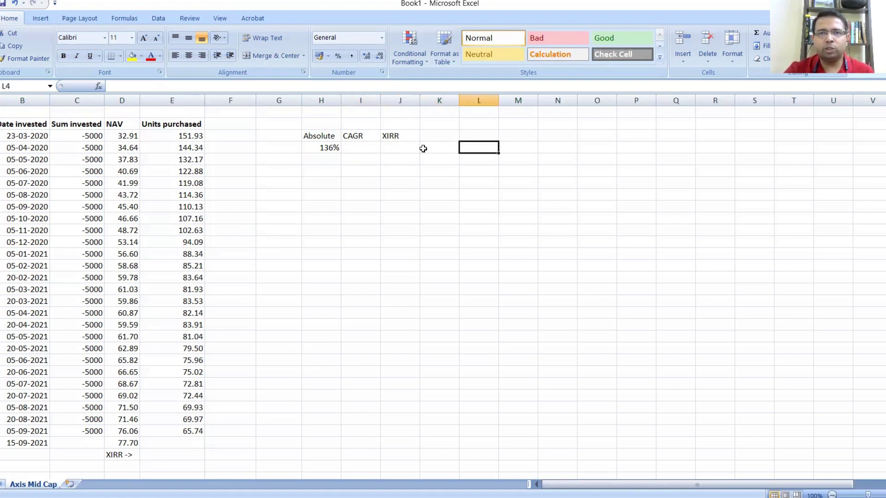
key("Up")
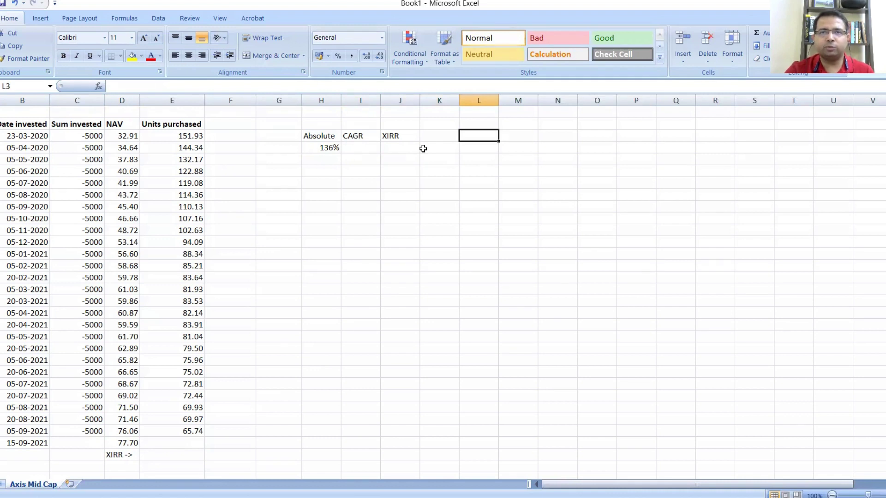
key("Down")
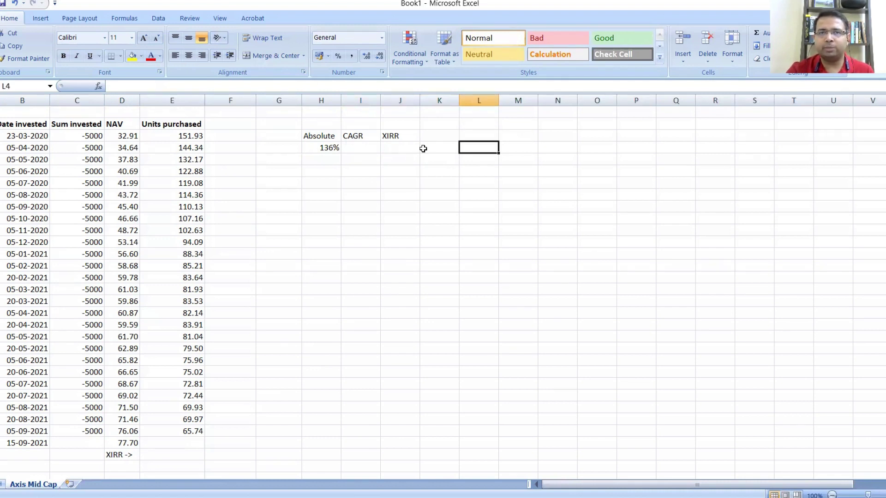
- Add the label 'Yearfrac' in L4
type("Yearfa")
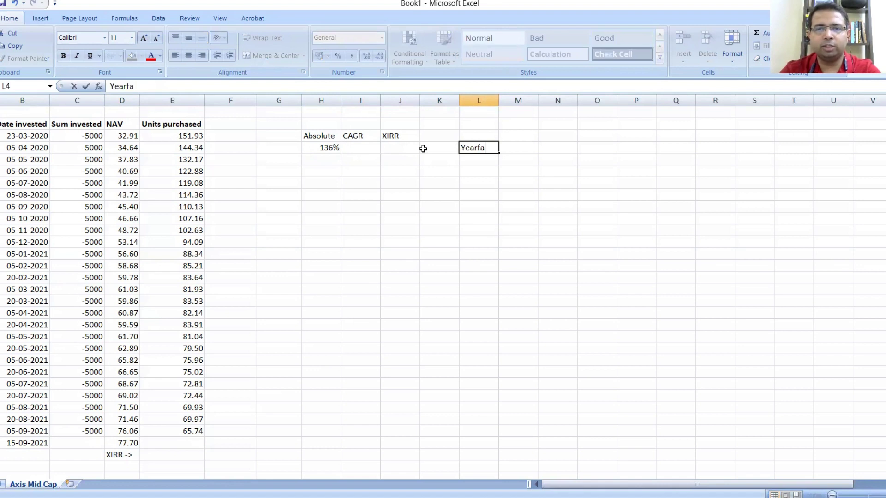
key("BackSpace")
type("rac")
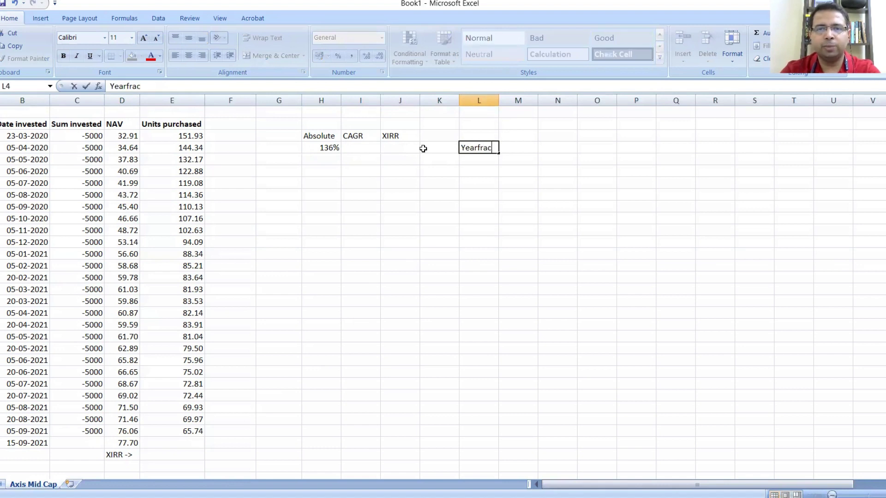
key("Return")
- Enter =YEARFRAC(B3,B29) below the label, returning 1.477778 years
type("=")
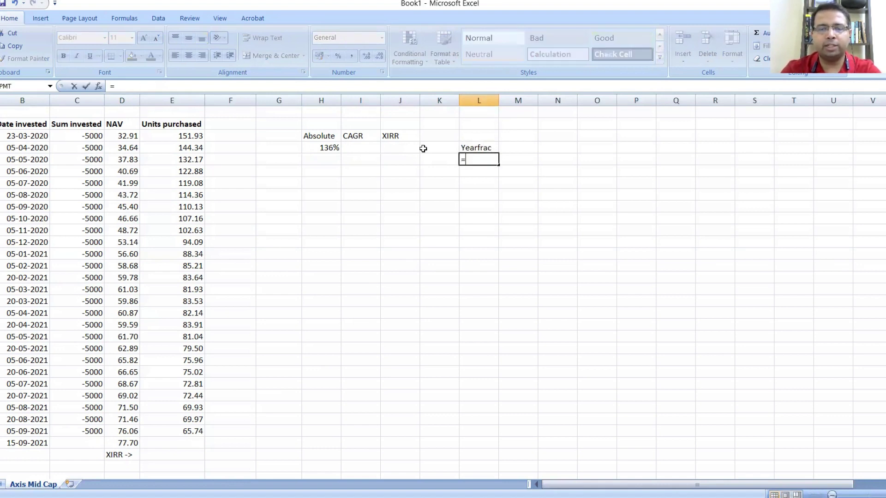
type("y")
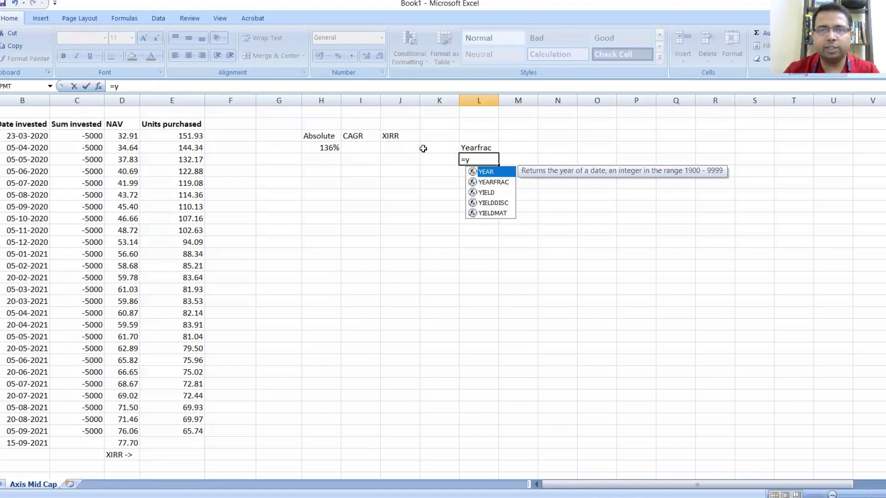
key("Down")
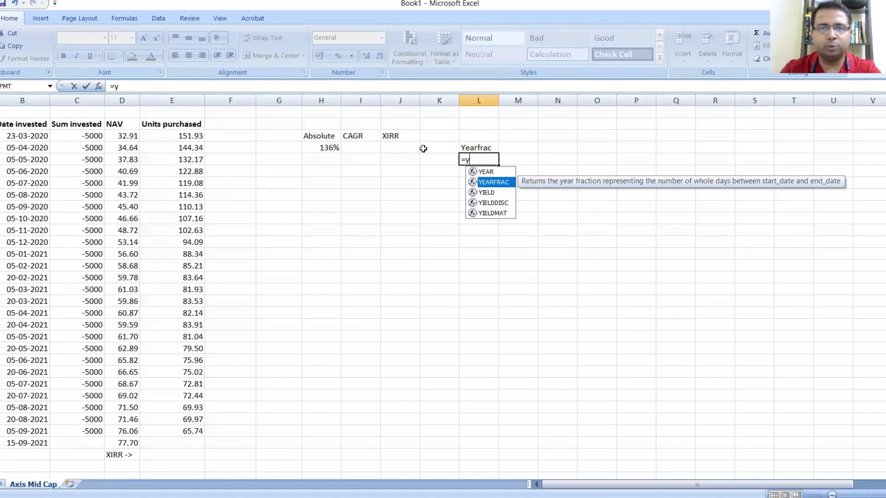
key("Tab")
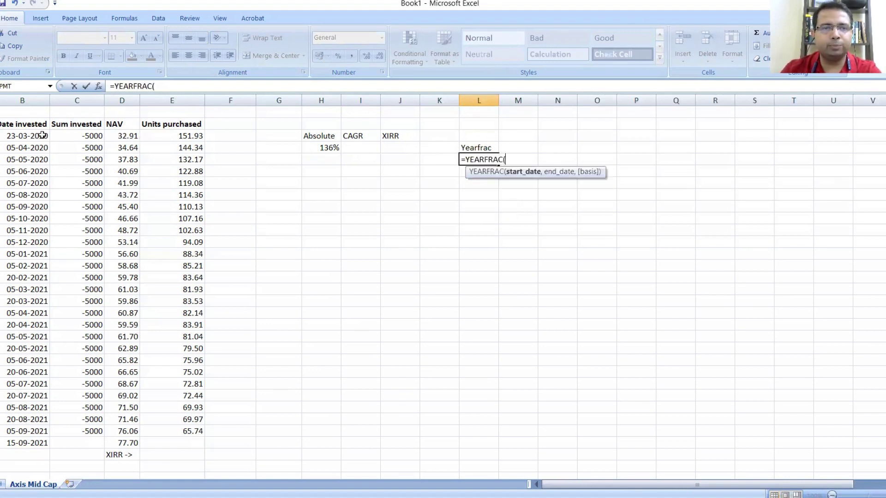
left_click(22, 136)
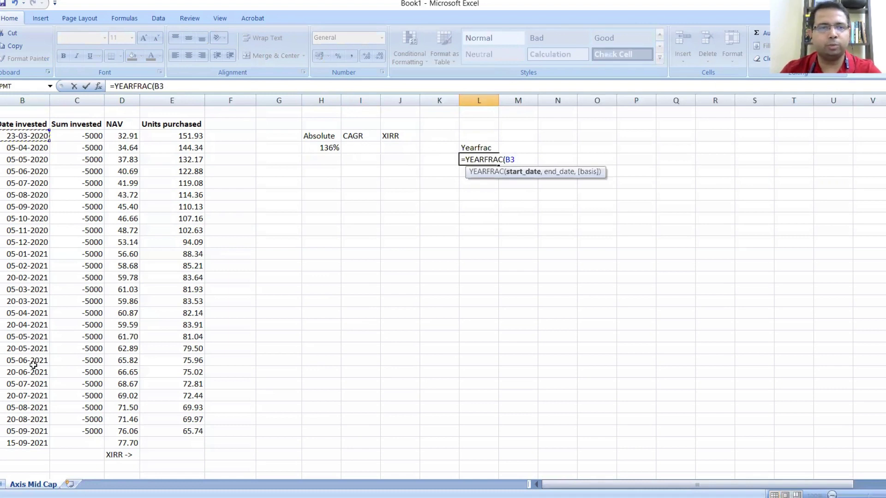
type(",")
left_click(16, 444)
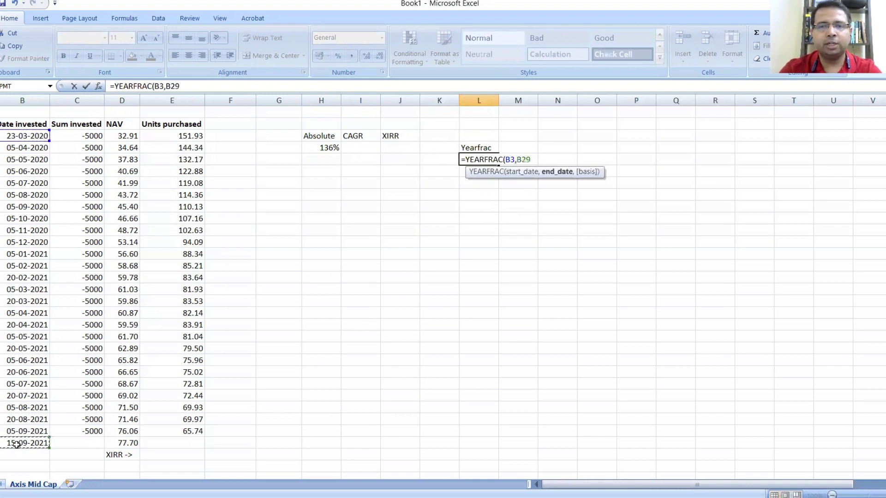
type(")")
key("Return")
key("Up")
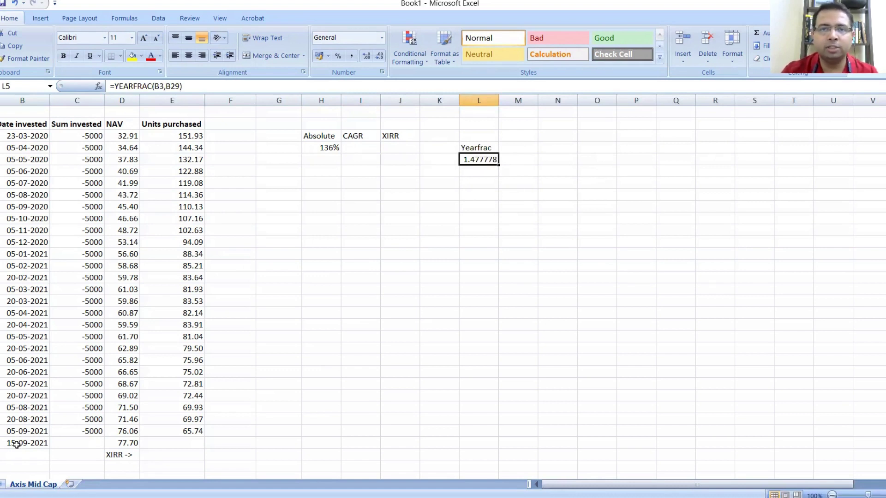
key("Left")
key("Left")
key("Left")
- Enter the CAGR formula =(D29/D3)^(1/L5)-1 under the CAGR heading
key("Up")
type("=")
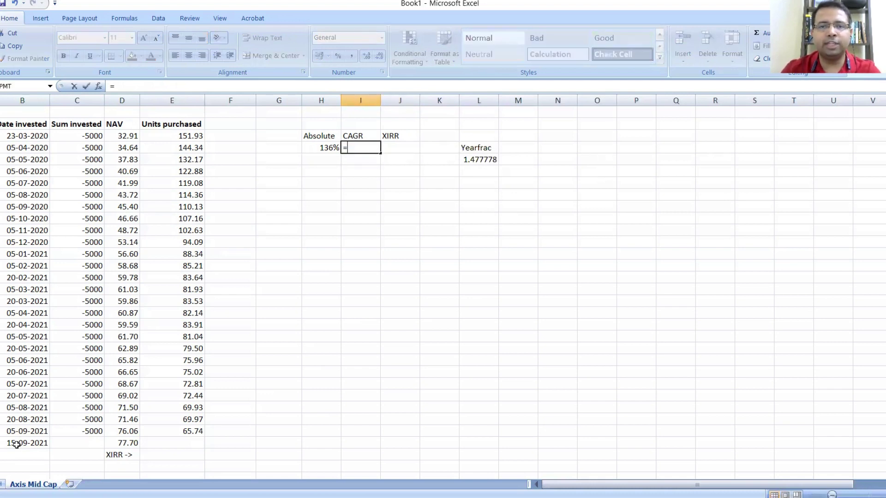
type("(")
key("Left")
key("Left")
key("Left")
key("Left")
key("Left")
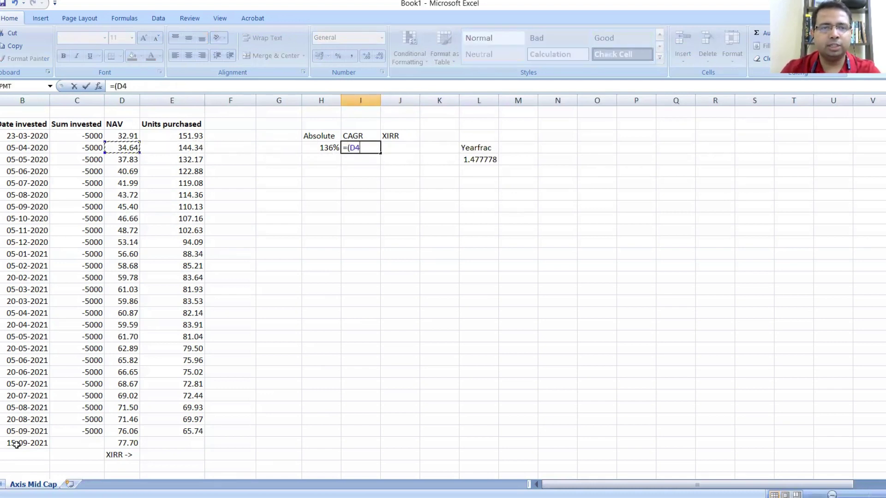
key("ctrl+Down")
key("Up")
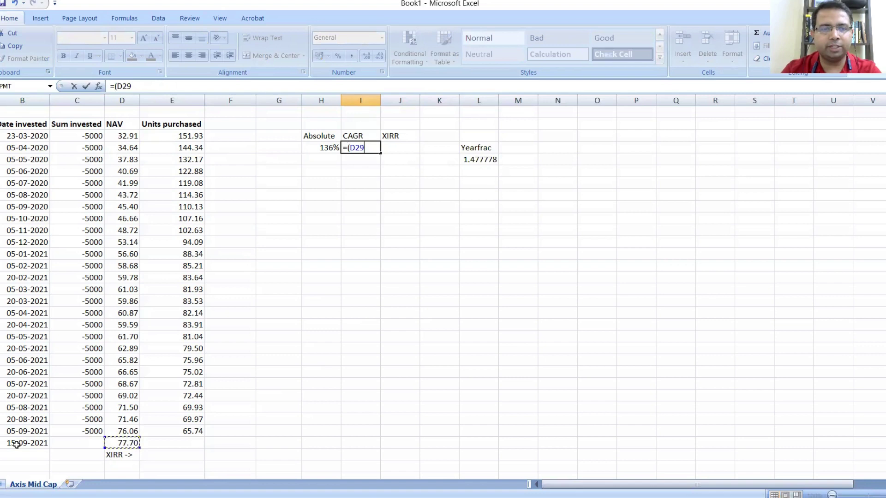
type("/")
key("Up")
key("Left")
key("Left")
key("Left")
key("Left")
key("Left")
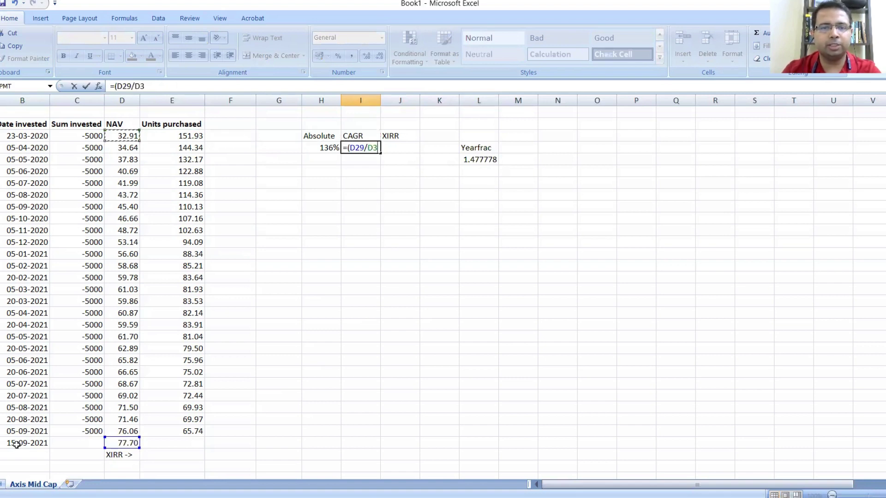
type(")^")
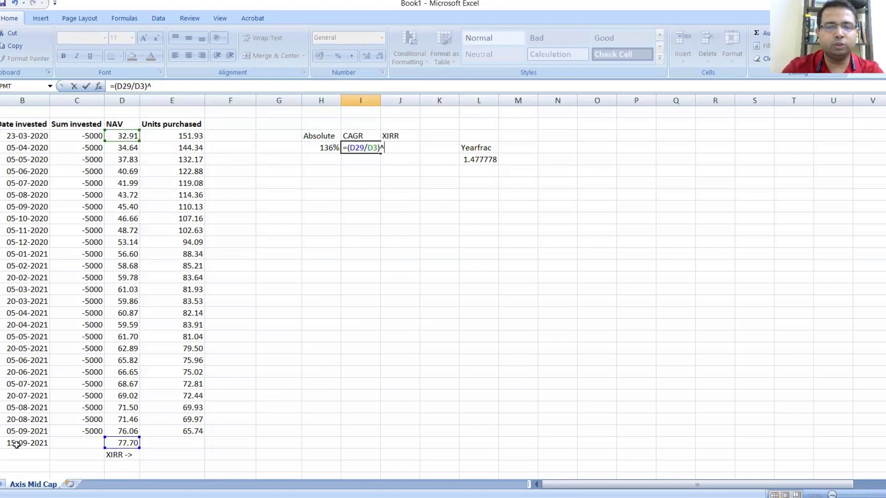
type("(1")
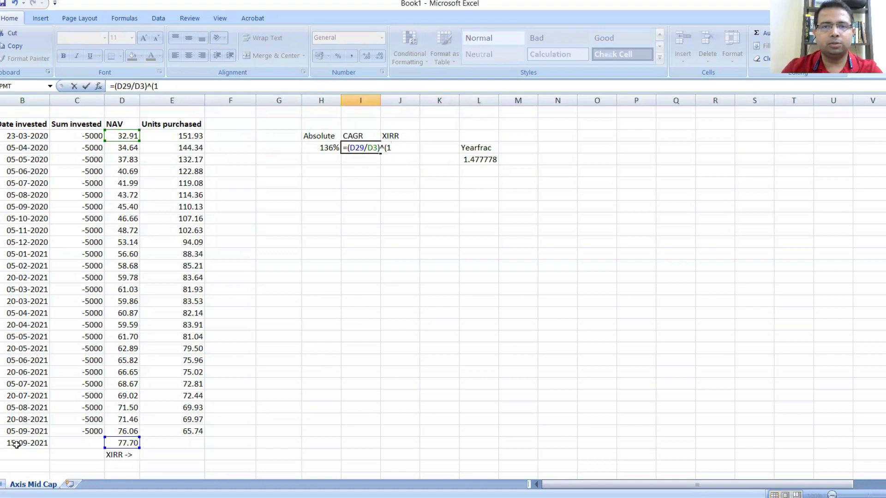
type("/")
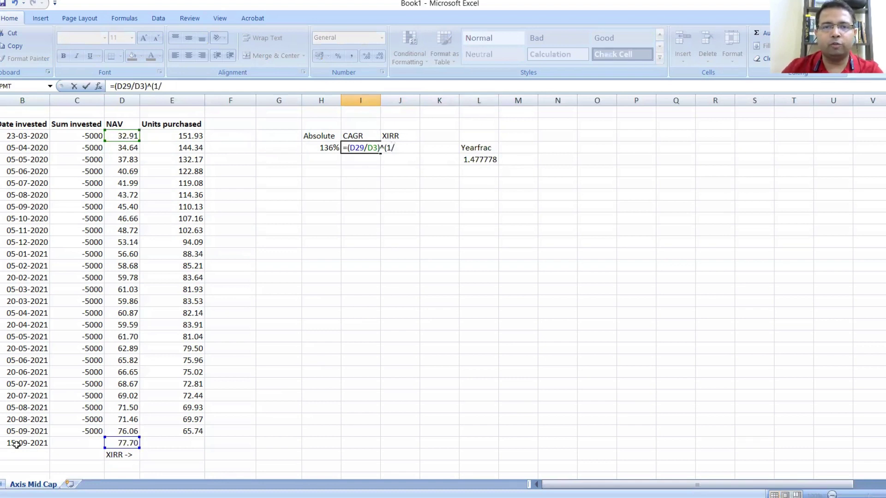
left_click(480, 160)
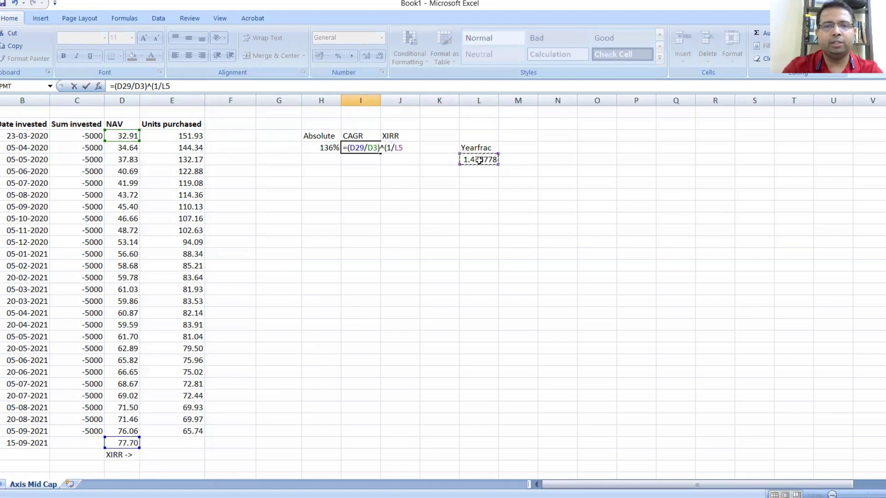
type(")-1")
key("Return")
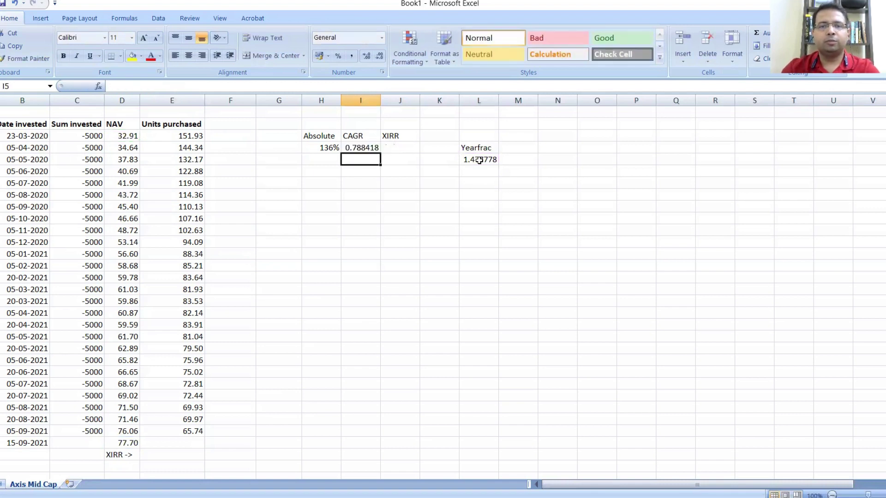
- Format the CAGR result as a percentage, showing 79%
key("Up")
left_click(338, 56)
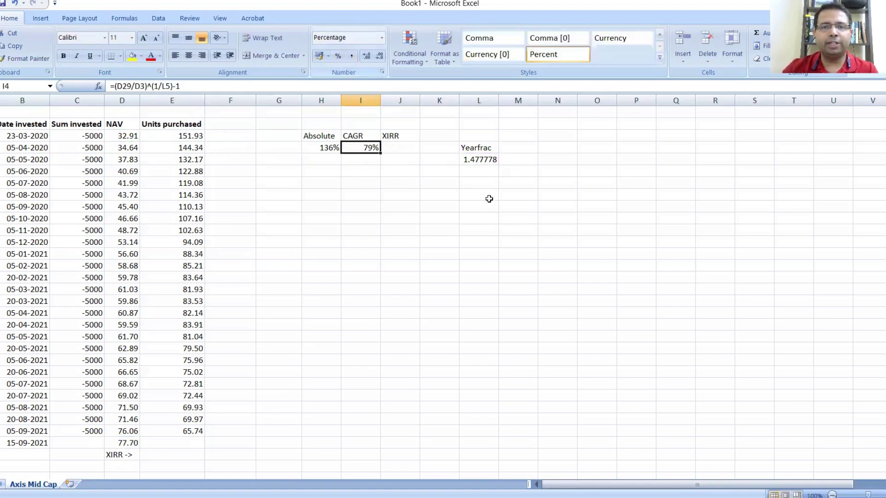
left_click(483, 185)
- Type the note 'CAGR = (end value/ start value)^(1/time period)-1' below the Yearfrac value
type("=")
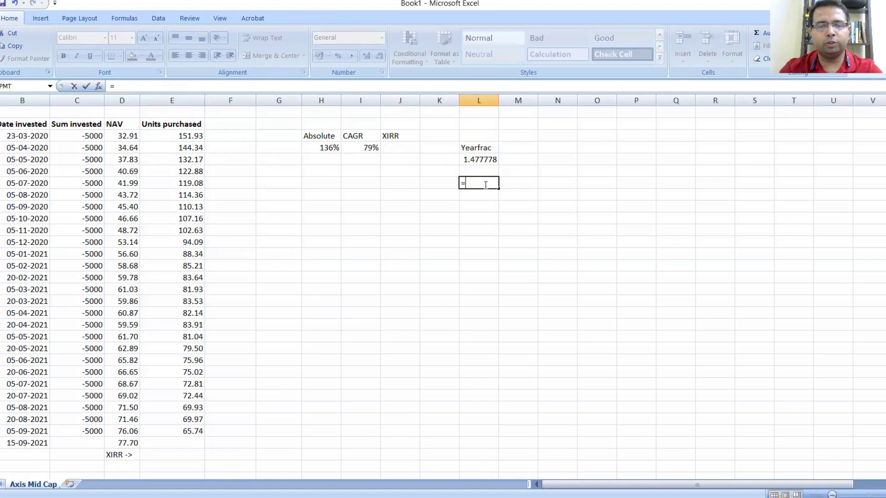
key("BackSpace")
type("CGAR")
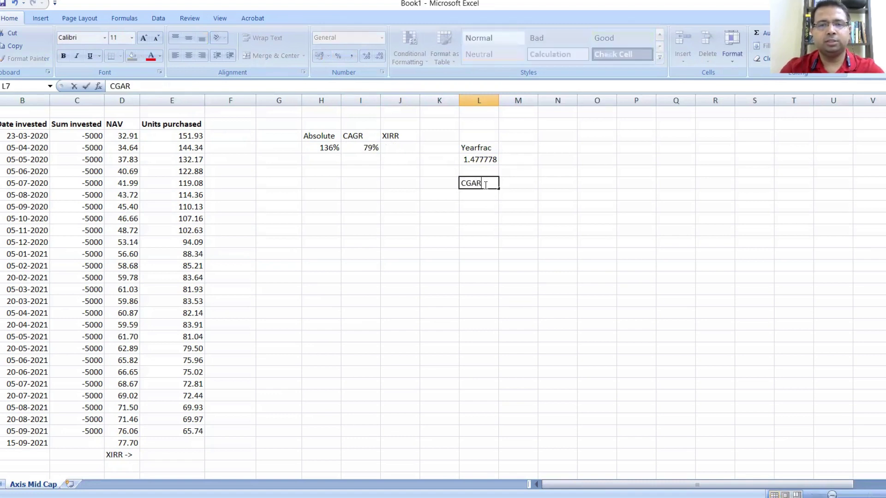
key("BackSpace")
key("BackSpace")
key("BackSpace")
type("A")
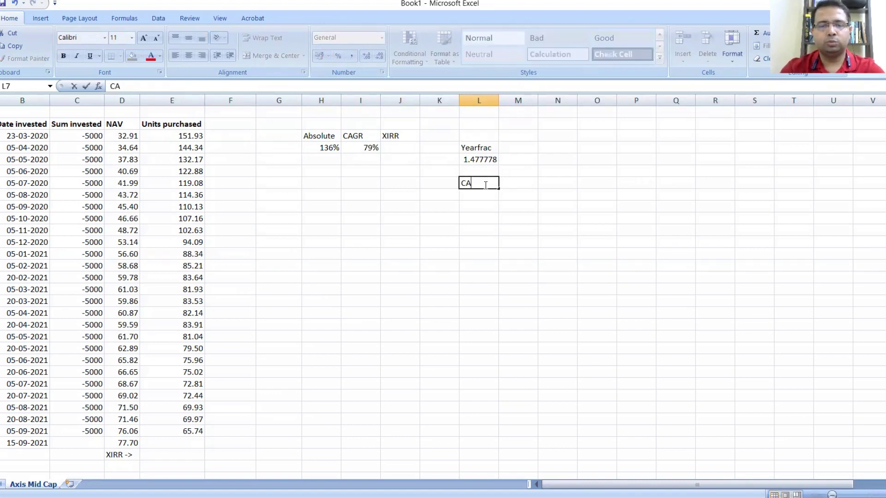
type("GR = (e")
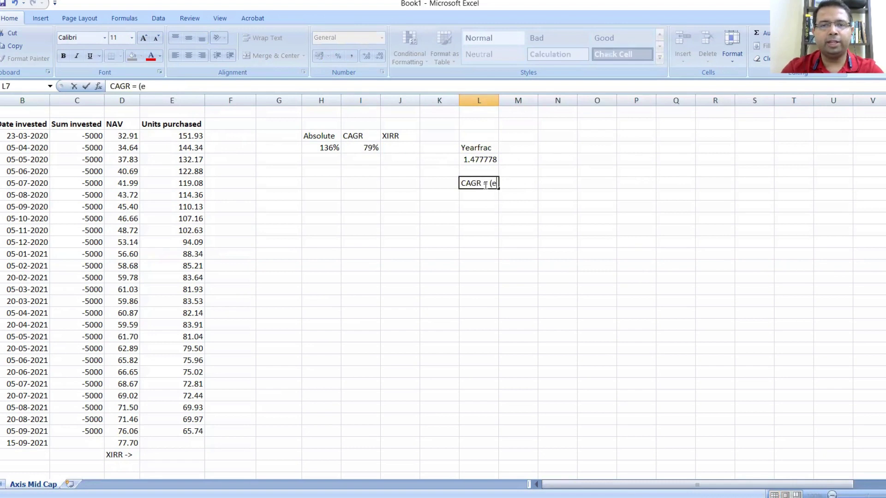
type("nd value/")
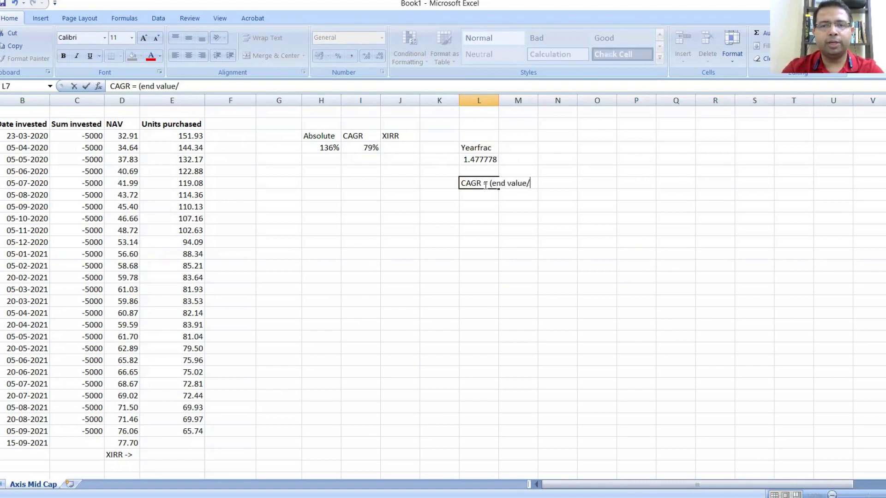
type(" start valu")
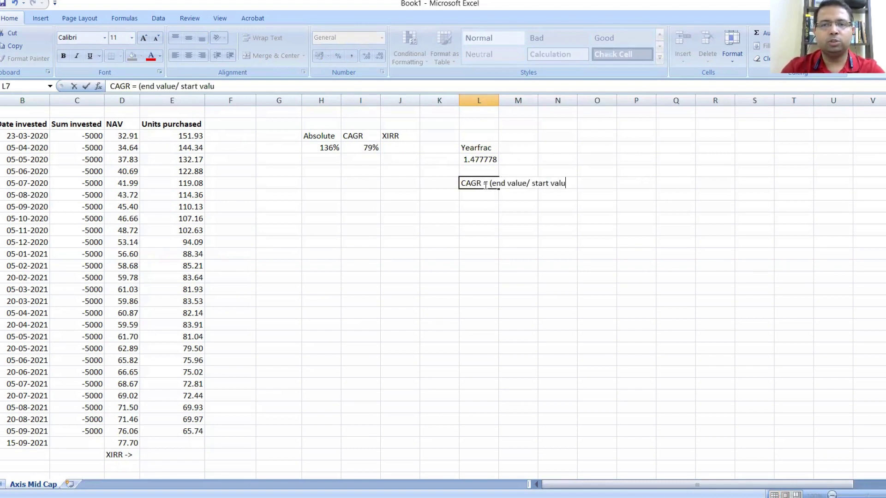
type("e)^(1/")
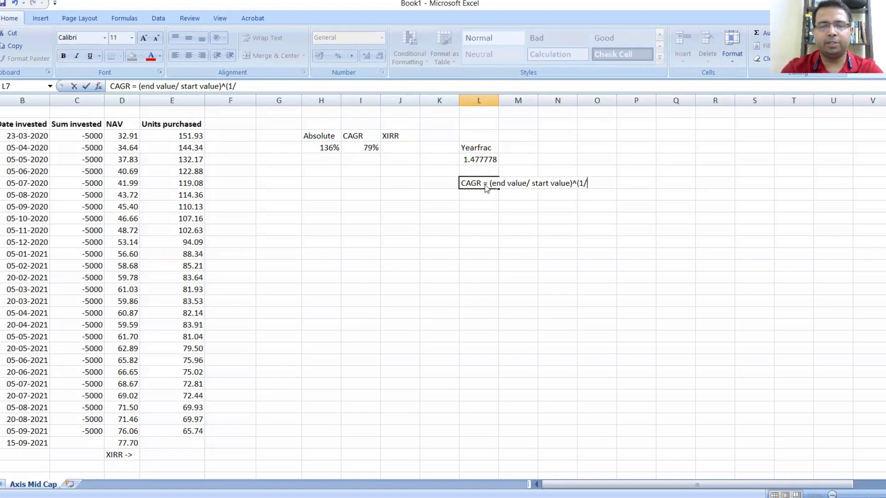
type("time period")
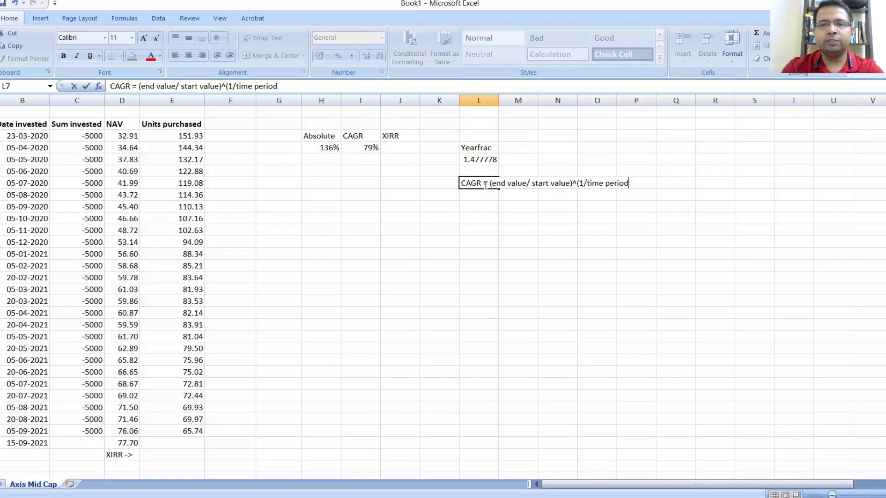
type(")-1")
key("Return")
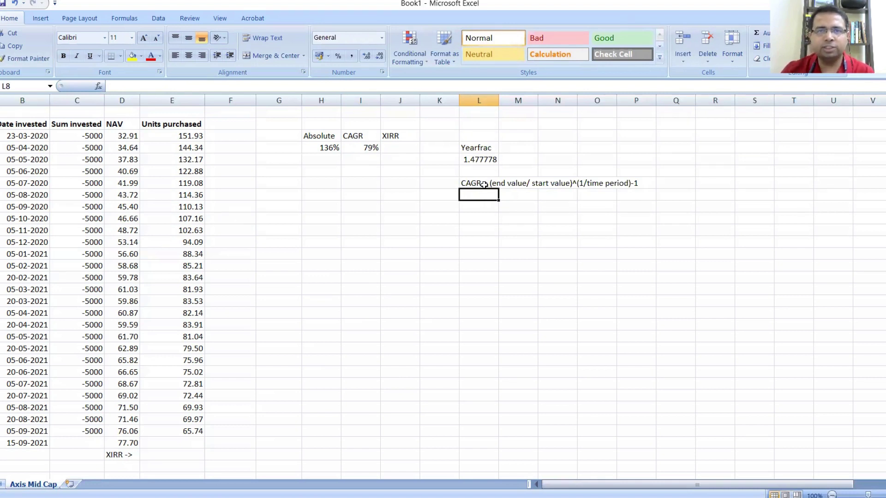
key("Up")
key("Up")
key("Left")
key("Left")
key("Left")
key("Up")
key("Up")
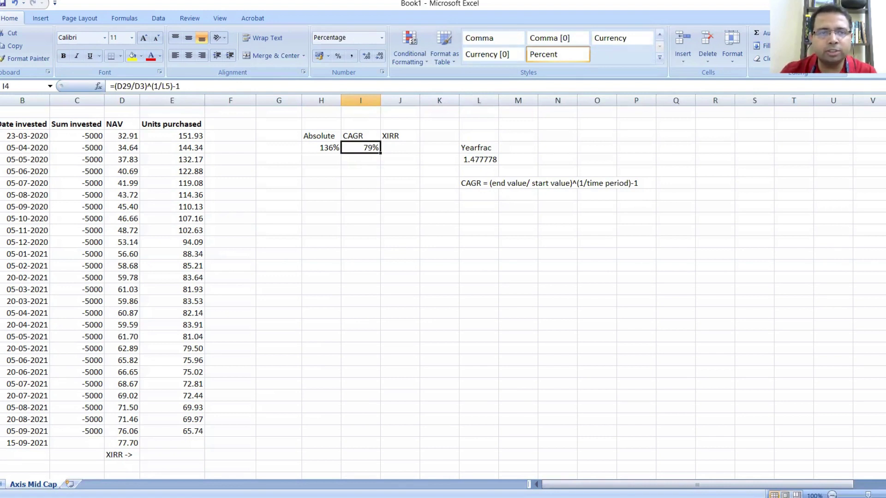
left_click(16, 264)
key("Right")
key("Right")
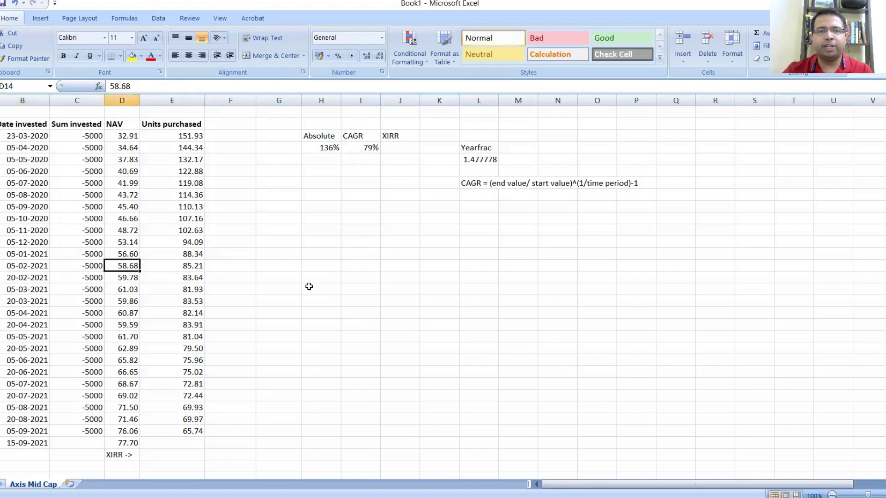
key("Right")
key("Left")
key("Down")
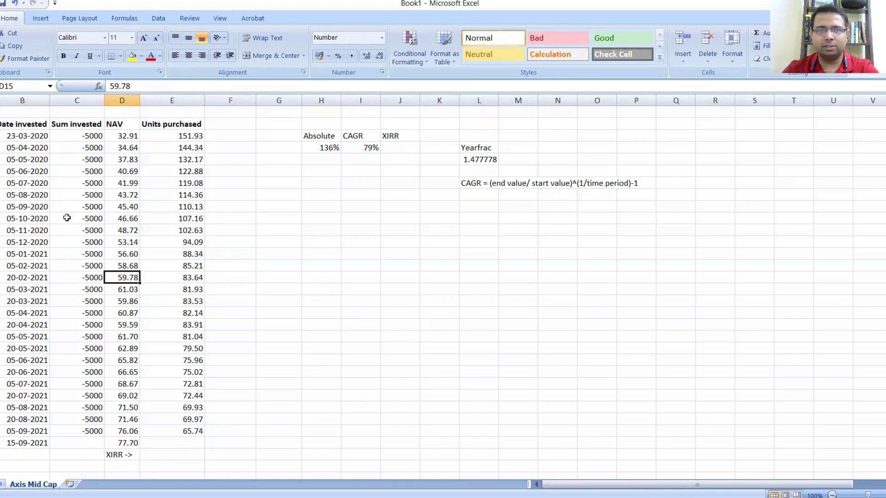
key("Right")
key("ctrl+Down")
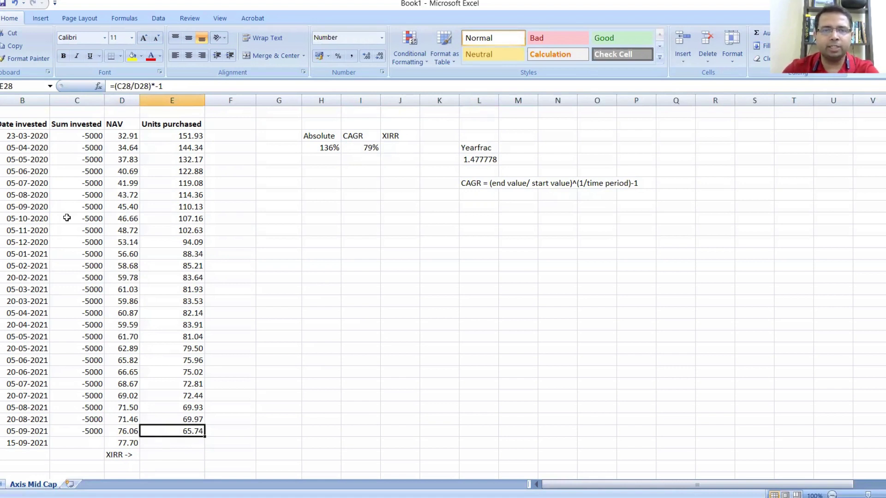
key("Left")
key("Up")
key("Left")
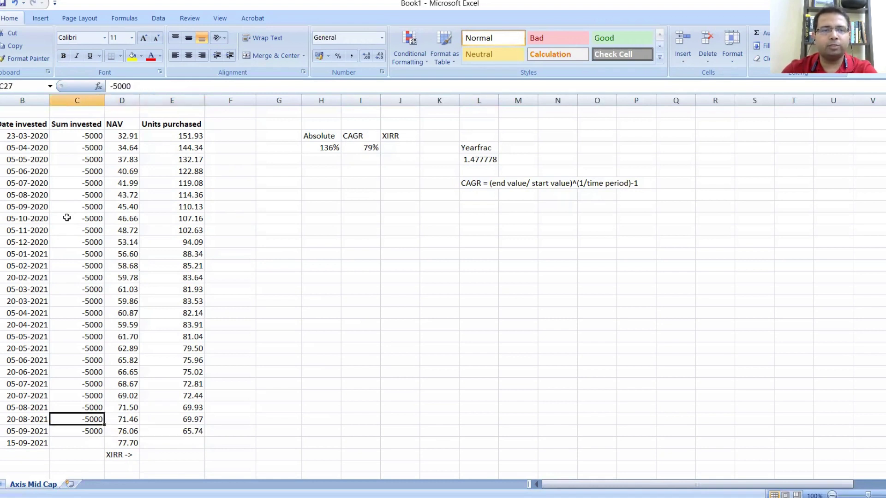
key("ctrl+Up")
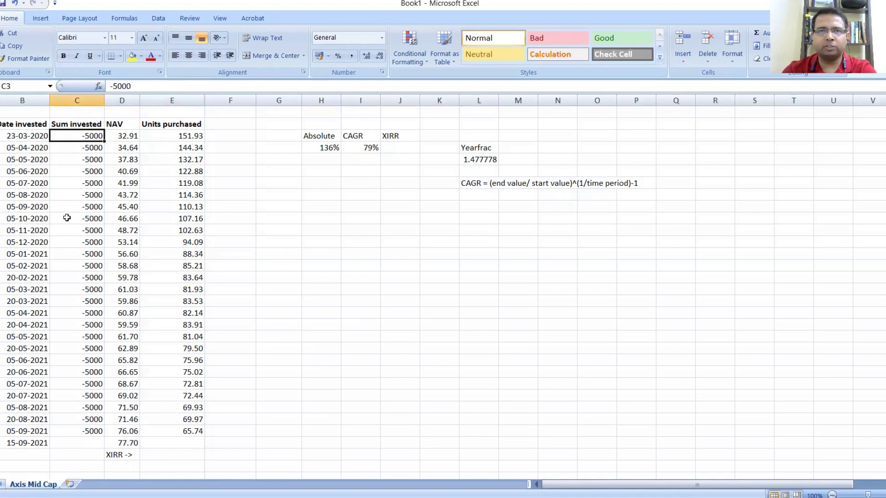
key("Right")
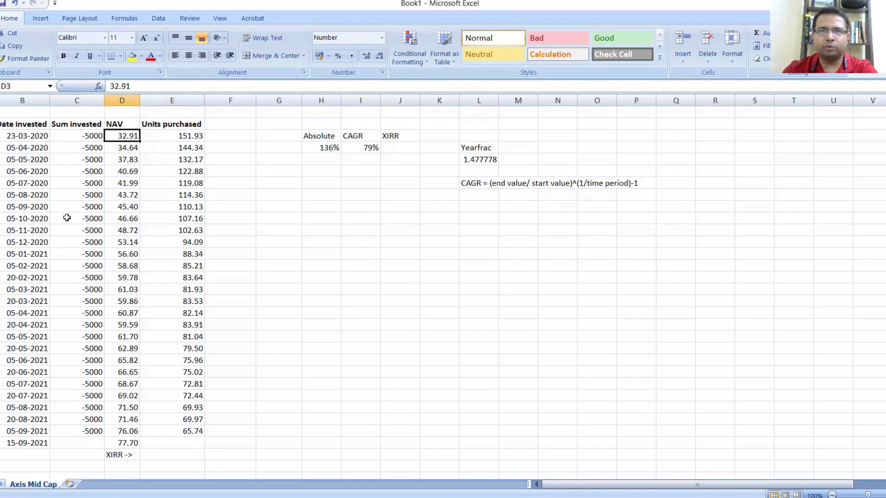
key("Down")
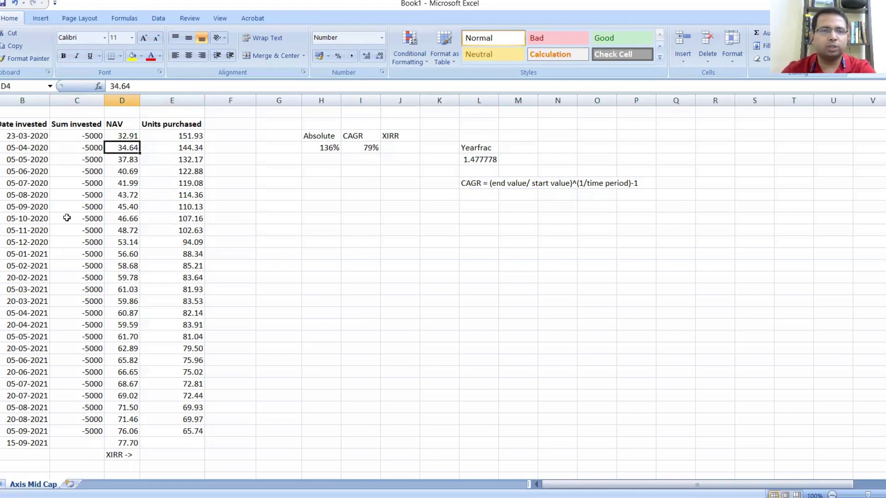
key("Right")
key("Up")
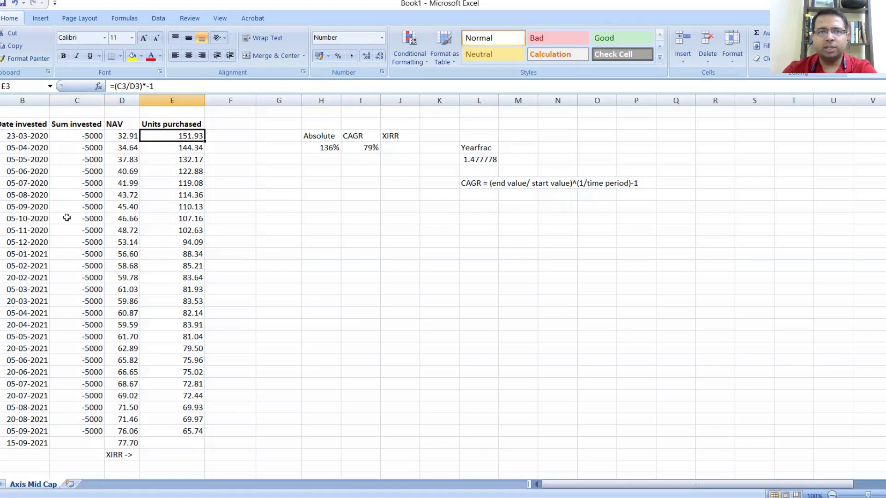
key("Left")
key("Left")
key("Right")
key("Right")
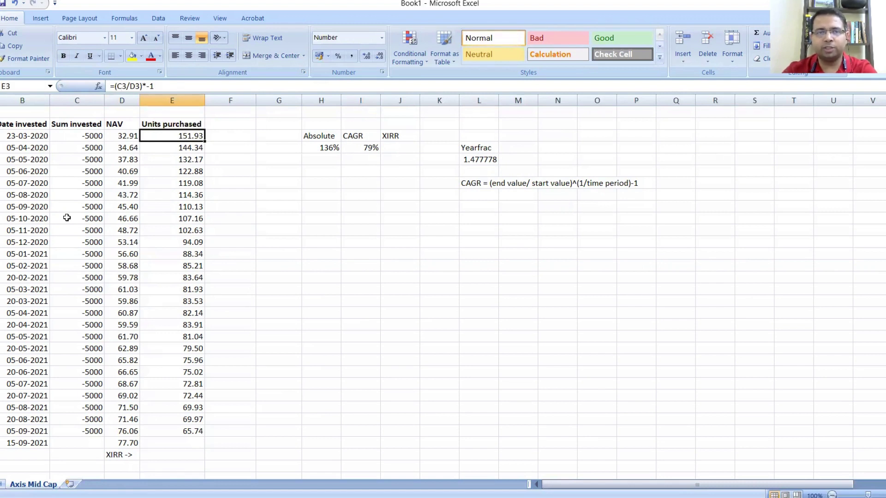
key("ctrl+Down")
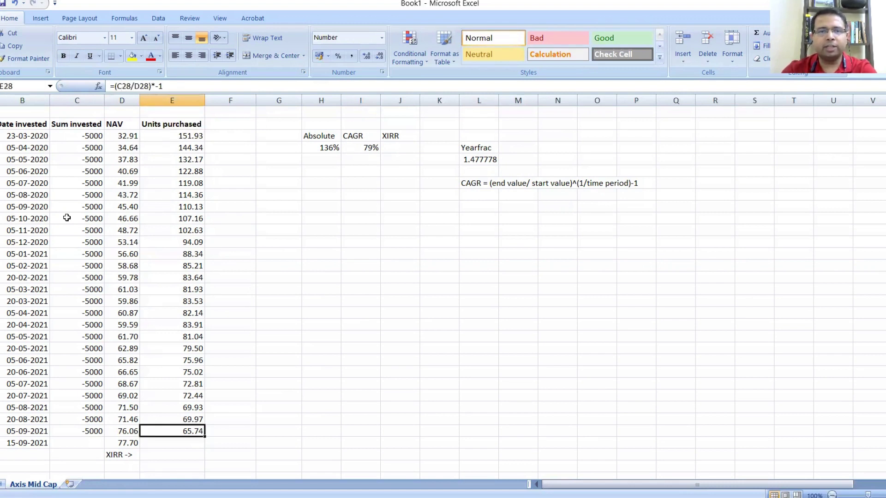
key("Down")
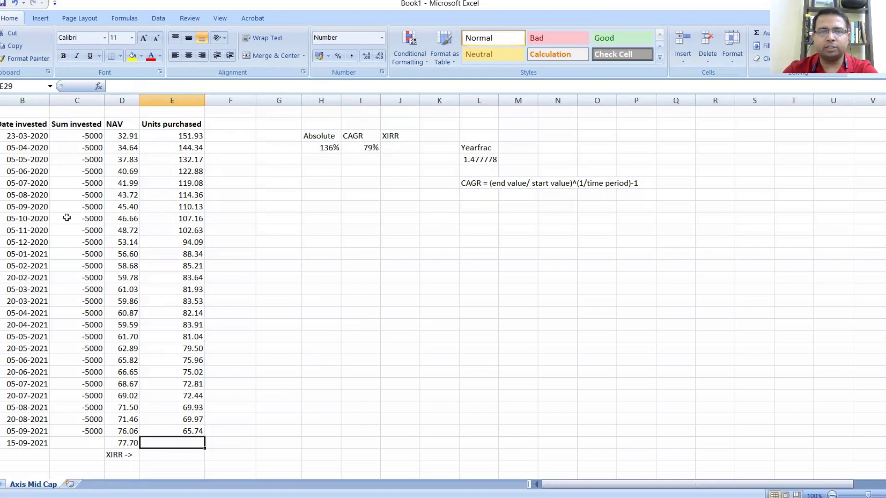
- Total the units purchased in E29 with =SUM(E3:E28), giving 2449.88
type("=s")
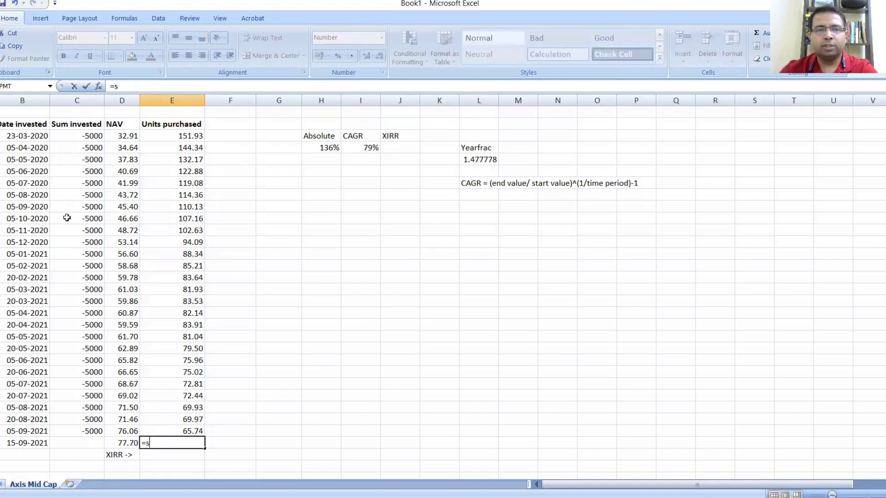
type("um")
key("Tab")
key("Up")
key("ctrl+shift+Up")
key("shift+Down")
type(")")
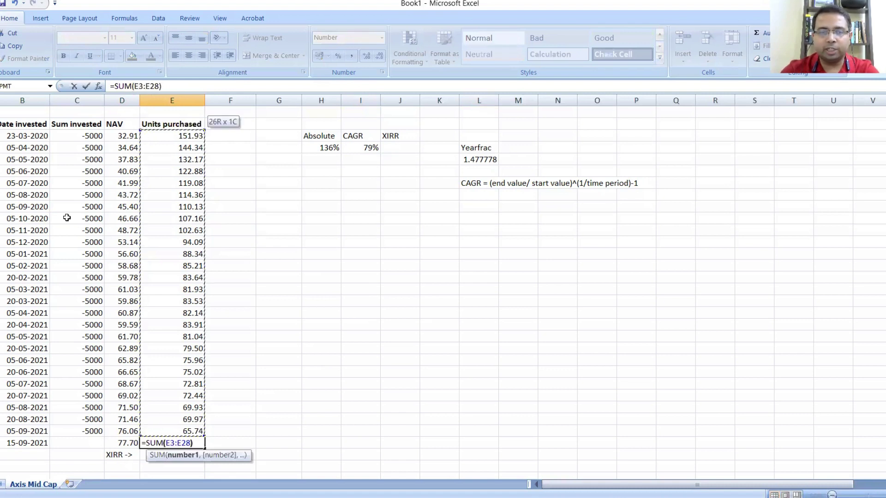
key("ctrl+Return")
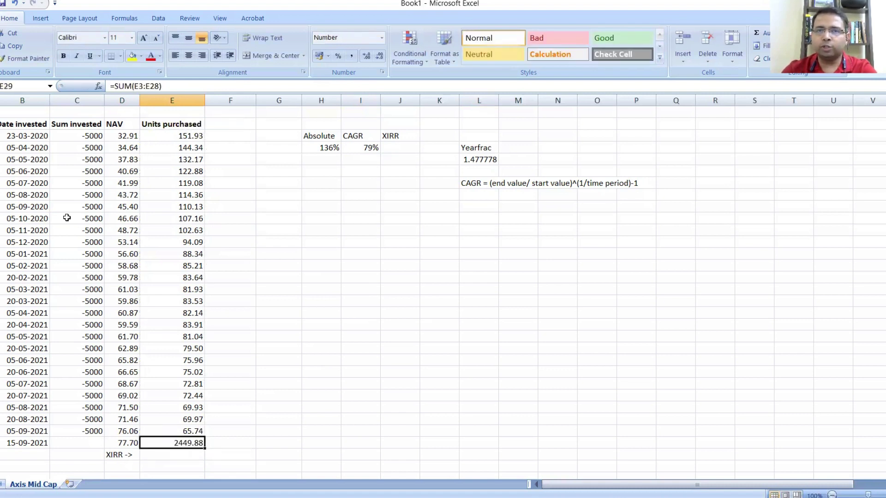
- Compute the 15-09-2021 value in C29 as =E29*D29, showing 1,90,356
key("Left")
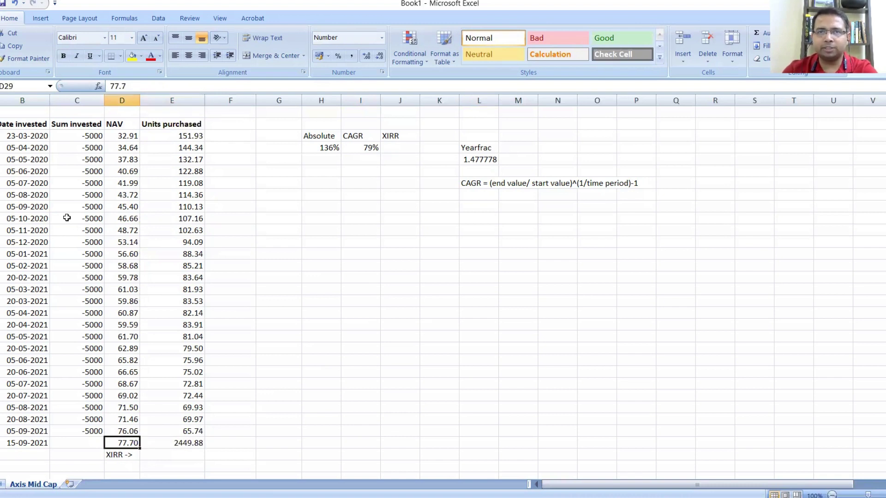
key("Left")
type("=")
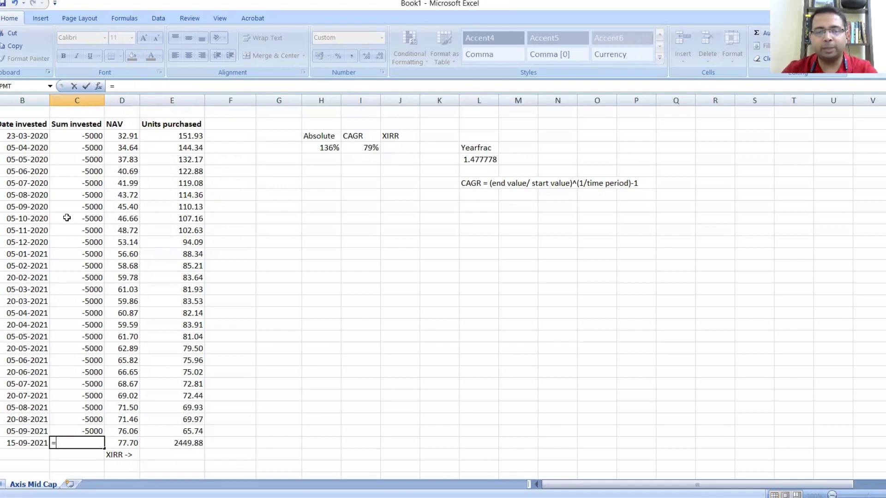
key("Right")
key("Right")
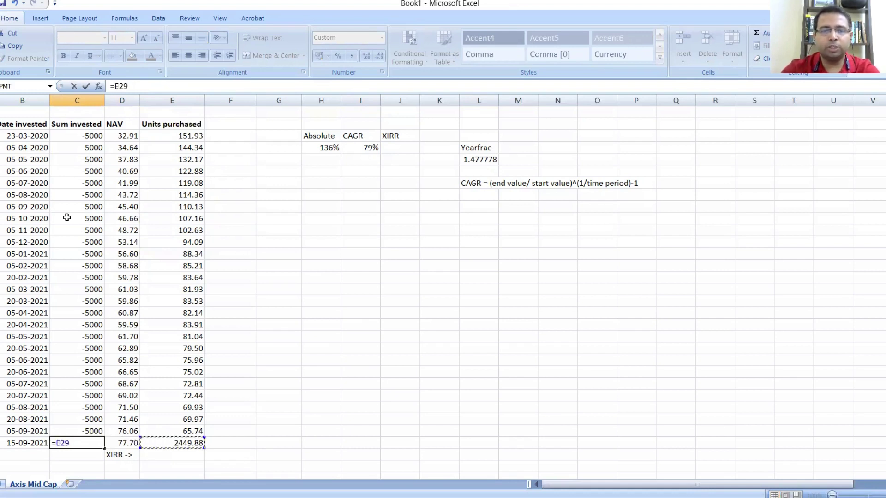
type("*")
key("Right")
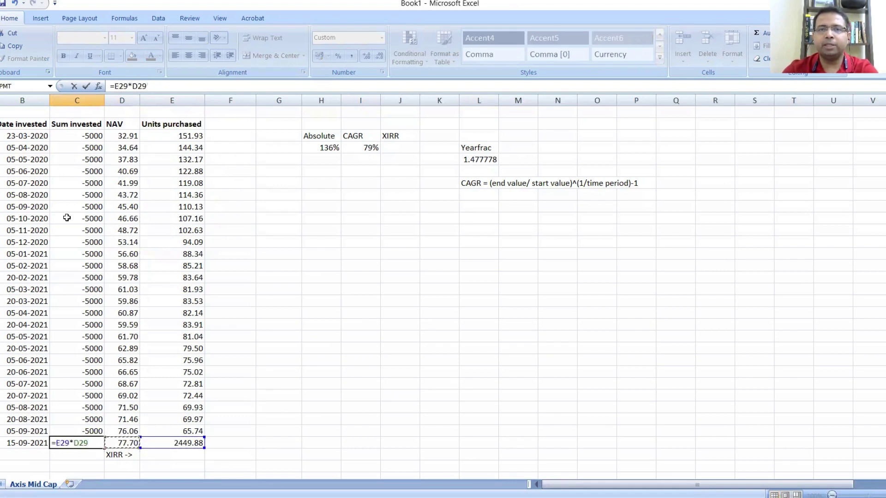
key("Return")
key("Up")
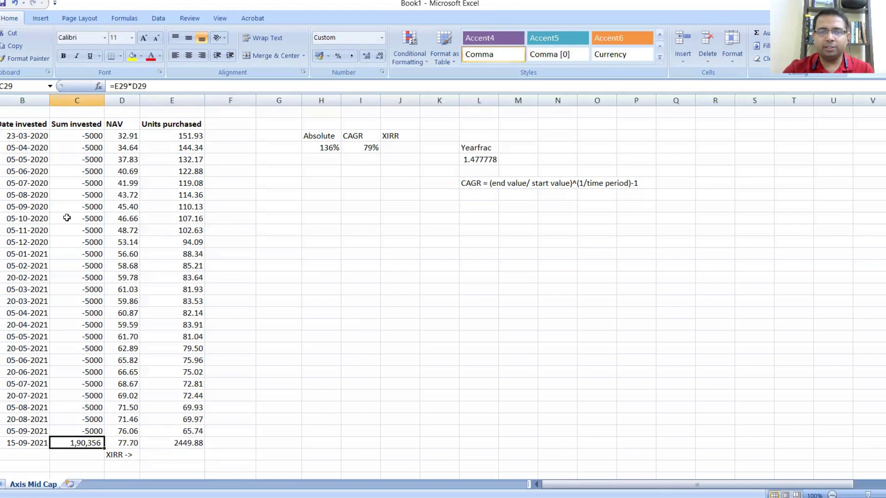
- Start an XIRR formula in E30 using the cash-flow values C3:C29
key("Right")
key("Right")
key("Down")
type("=")
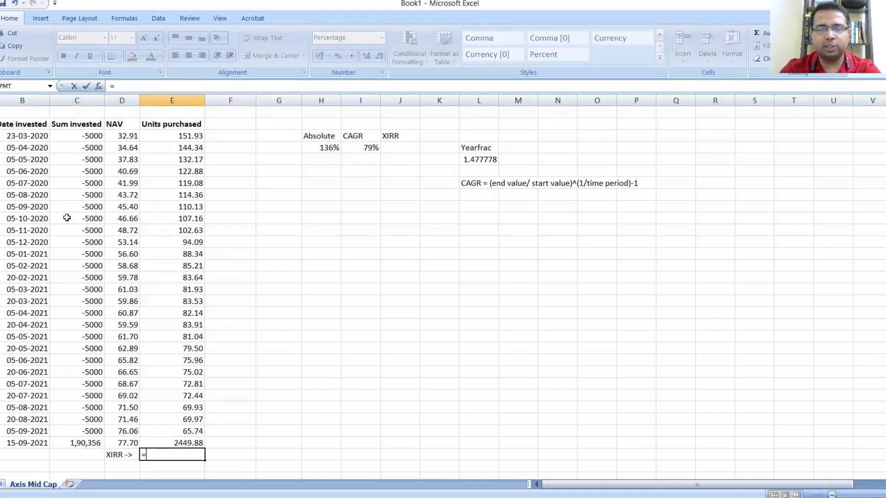
type("xirr")
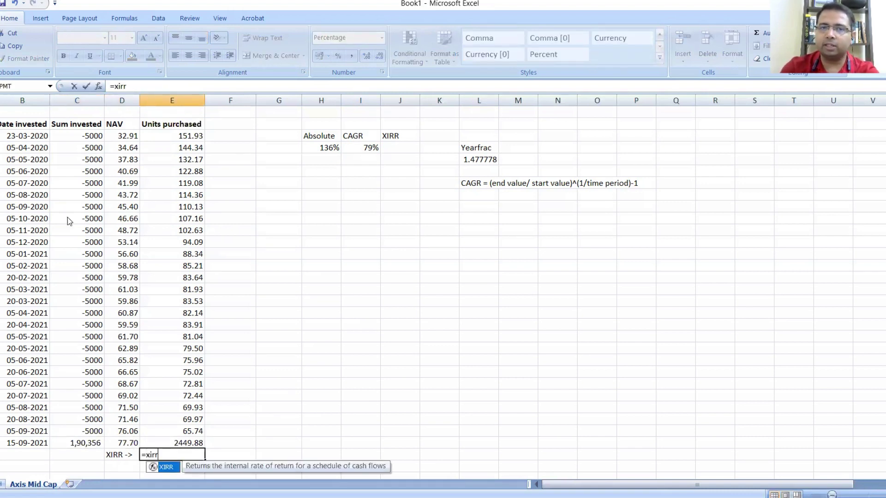
key("Tab")
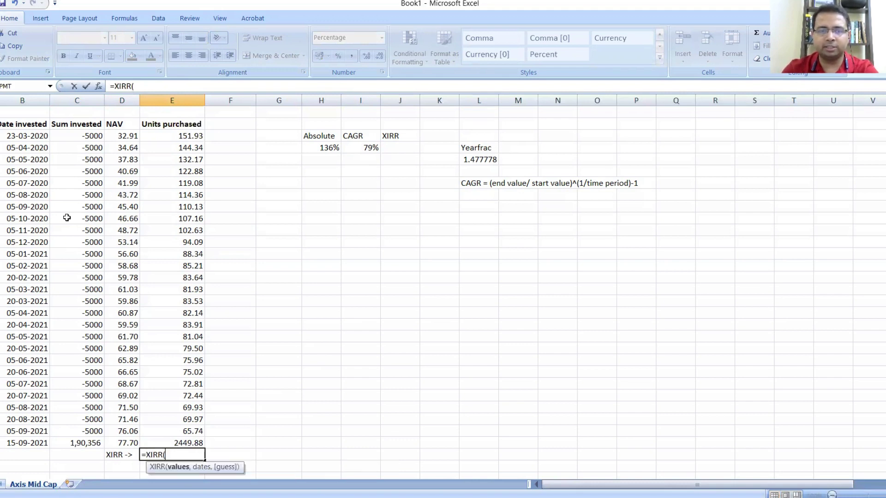
key("Up")
key("Left")
key("Left")
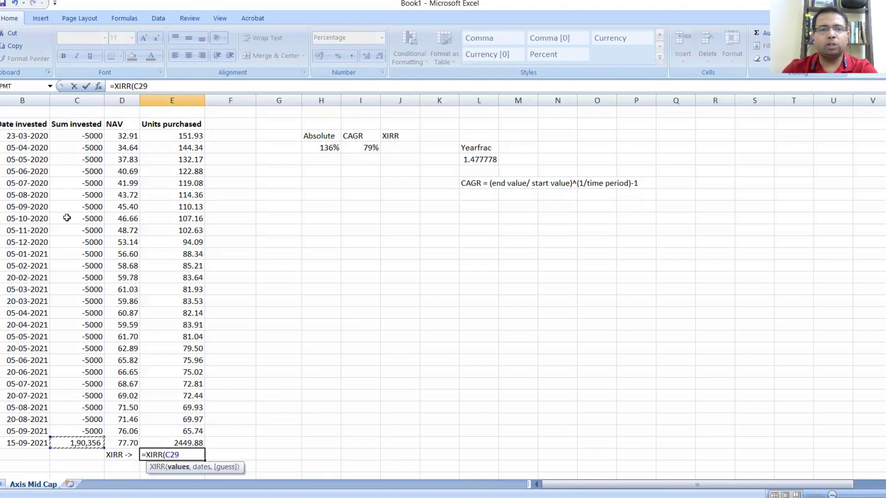
key("ctrl+shift+Up")
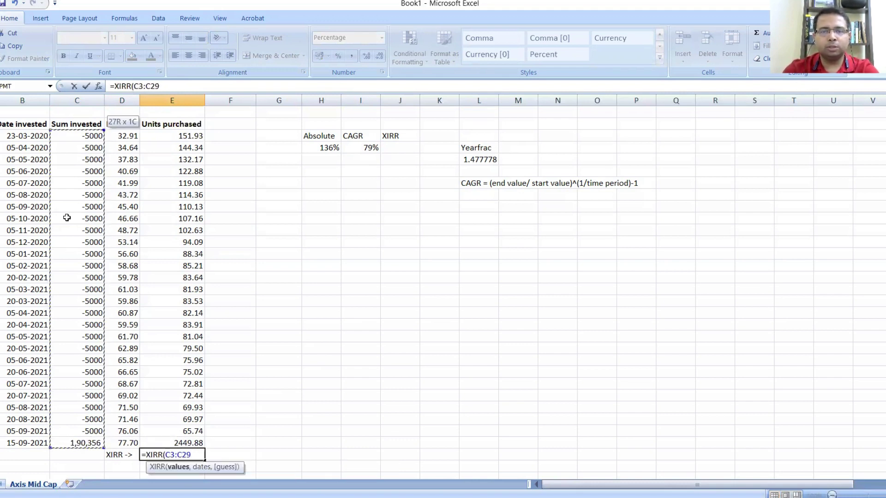
- Complete the XIRR with dates B3:B29 and a 5% guess, returning 71%
type(",")
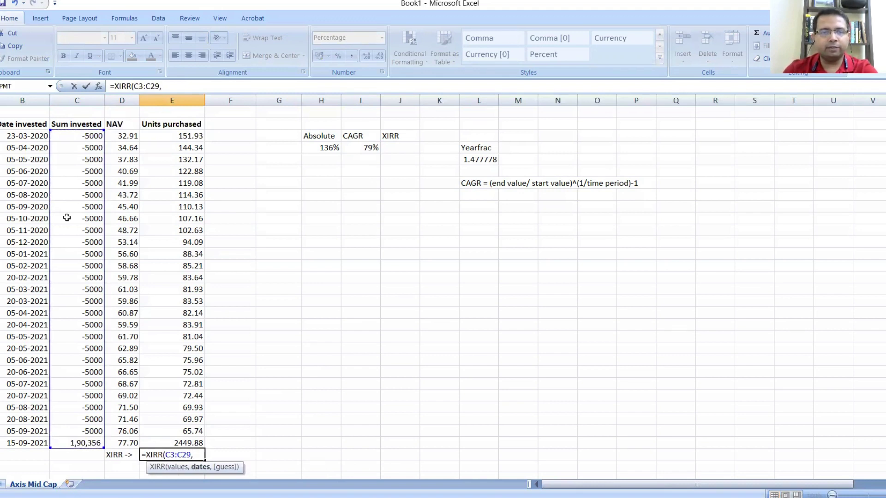
key("Left")
key("Left")
key("Up")
key("Left")
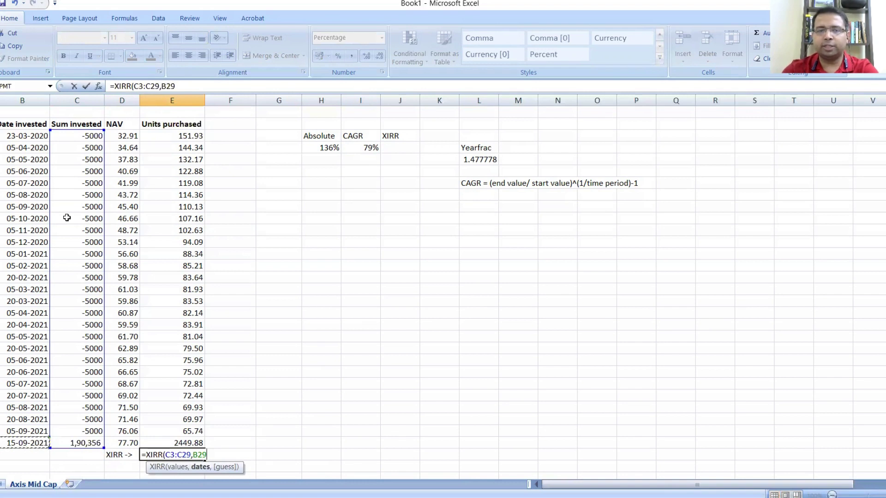
key("ctrl+shift+Up")
key("shift+Down")
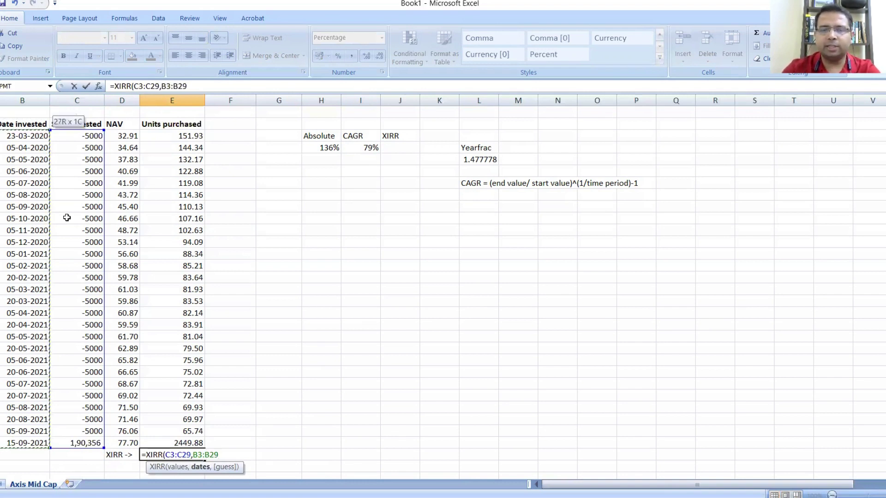
type(",5%")
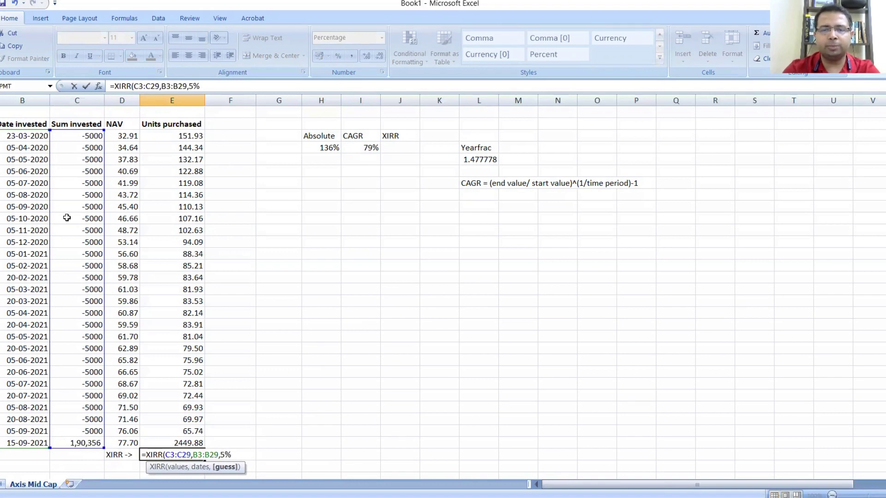
type(")")
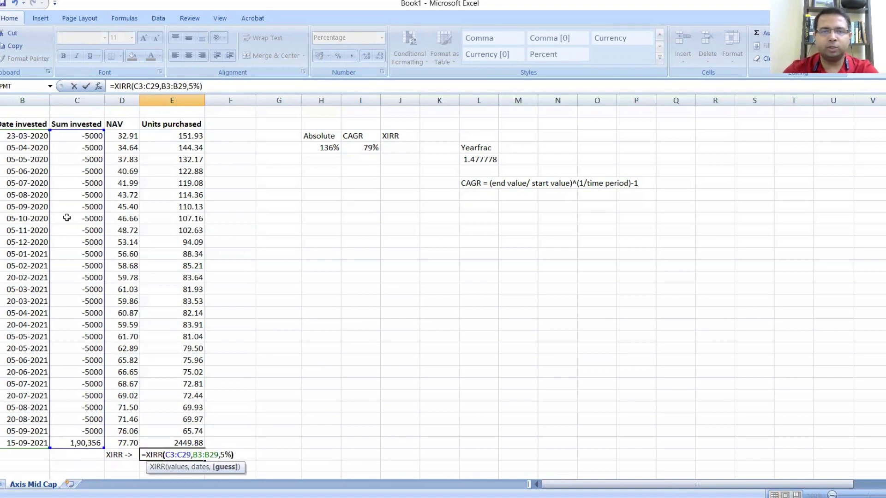
key("Return")
key("Up")
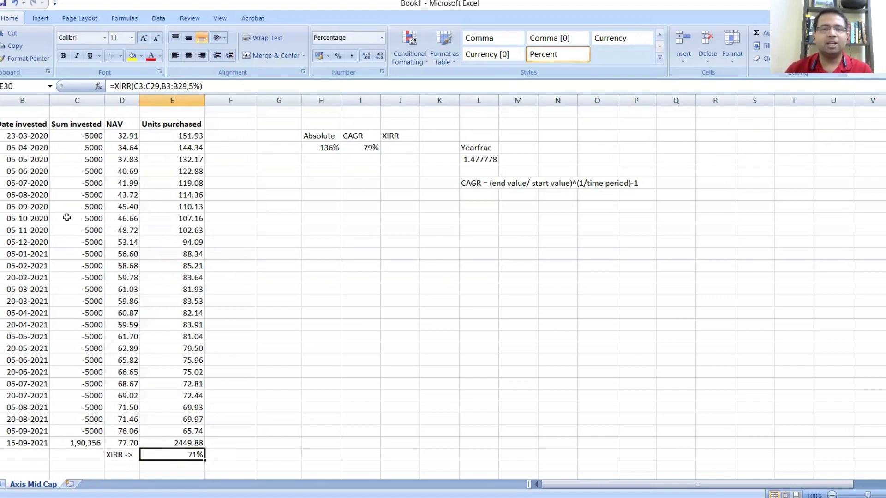
left_click(128, 420)
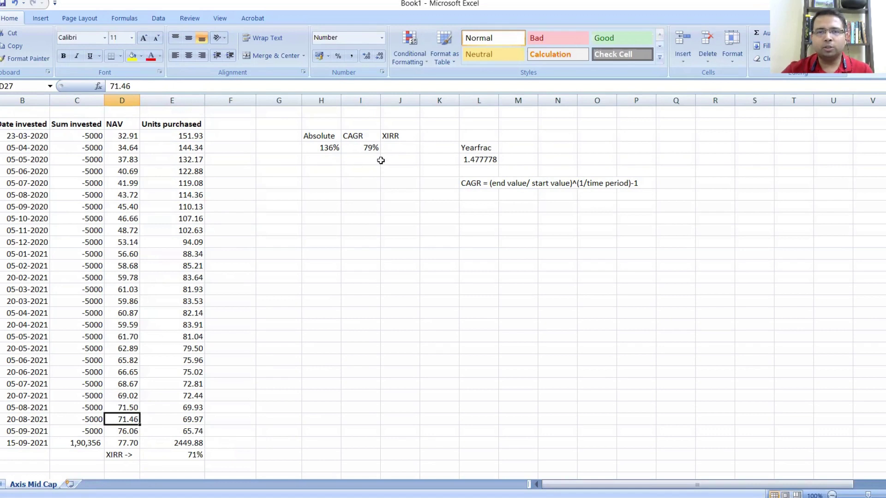
- Link J4 to the XIRR result in E30 so it shows 71%
left_click(391, 148)
type("=")
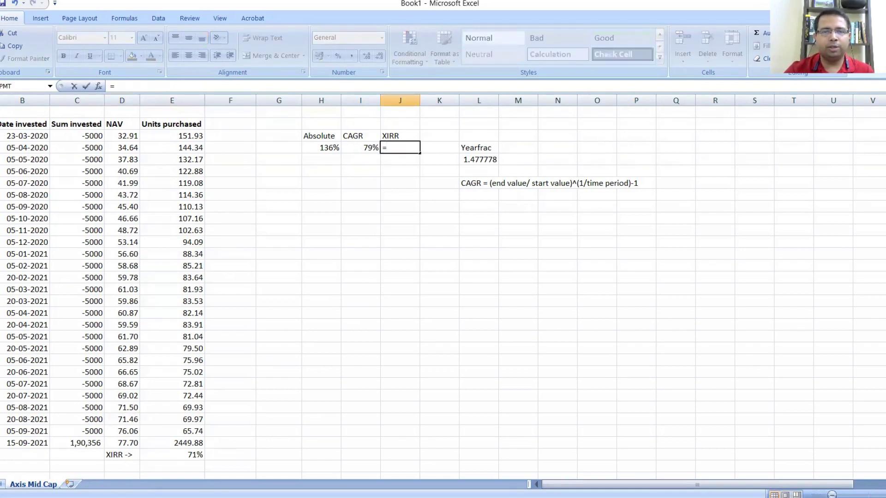
left_click(175, 456)
key("Return")
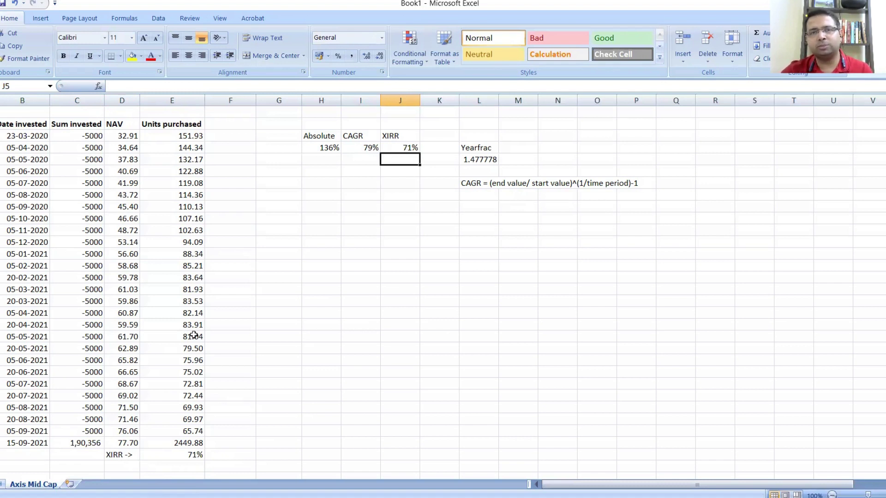
scroll(196, 341, "down", 2)
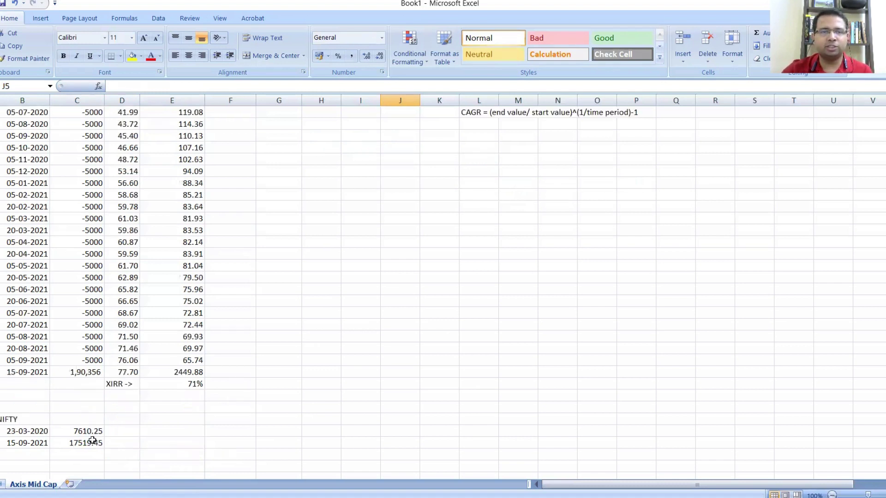
- Enter =C35/C34-1 in H5 for the NIFTY absolute return
left_click(134, 436)
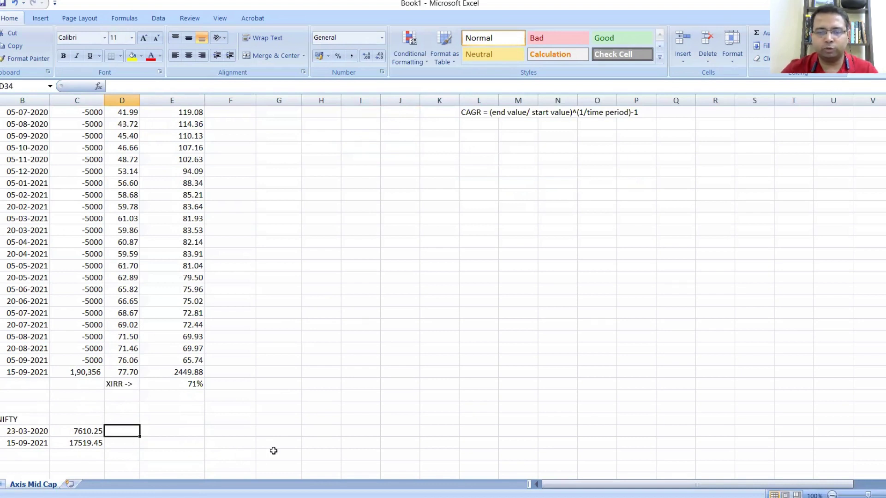
scroll(286, 449, "up", 2)
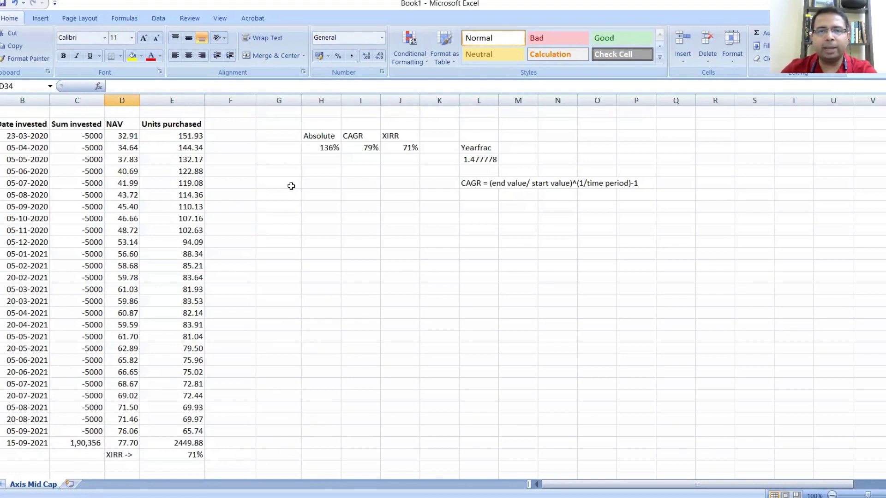
left_click(313, 161)
type("=")
scroll(396, 332, "down", 2)
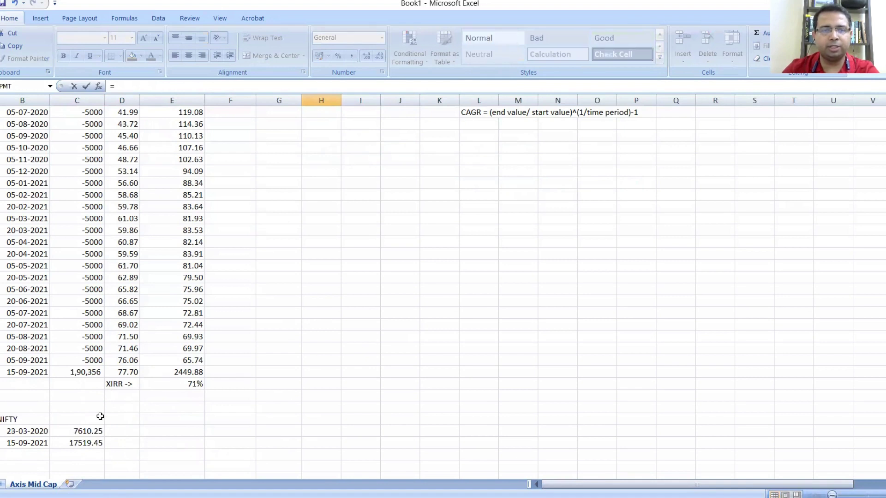
left_click(93, 440)
type("/")
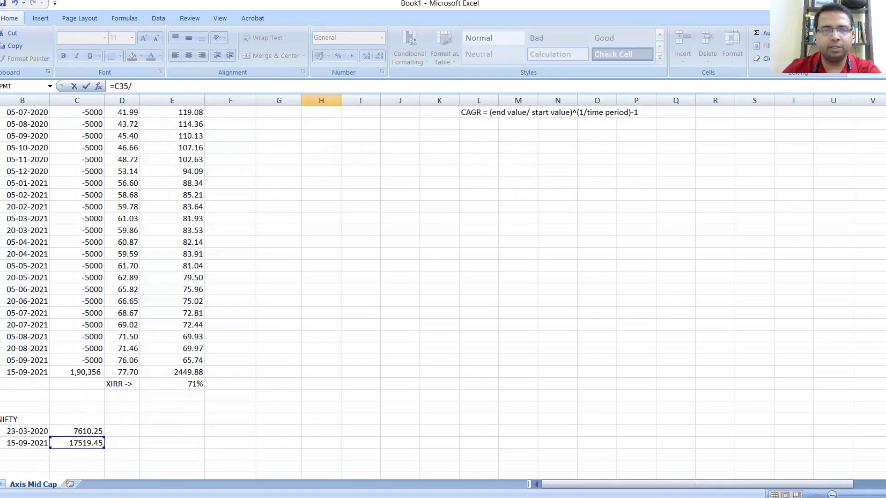
left_click(78, 430)
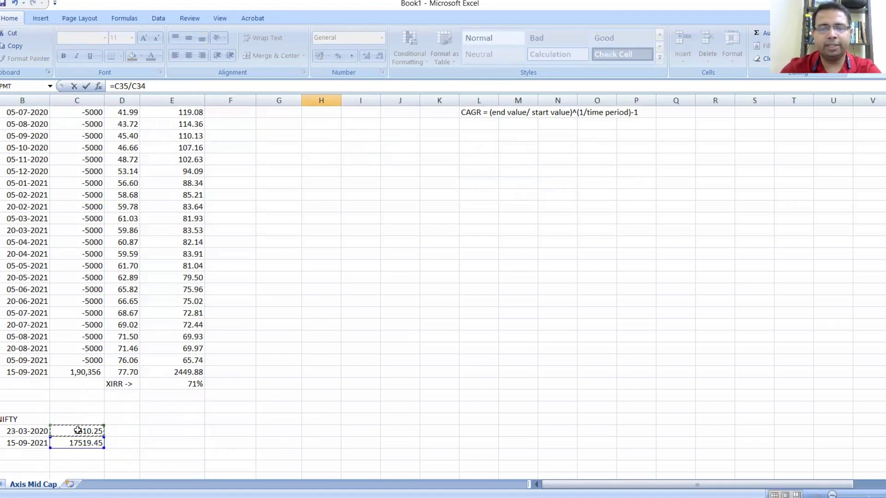
type("-1")
key("Return")
- Format H5 as a percentage, showing 130%
key("Up")
key("Up")
key("Up")
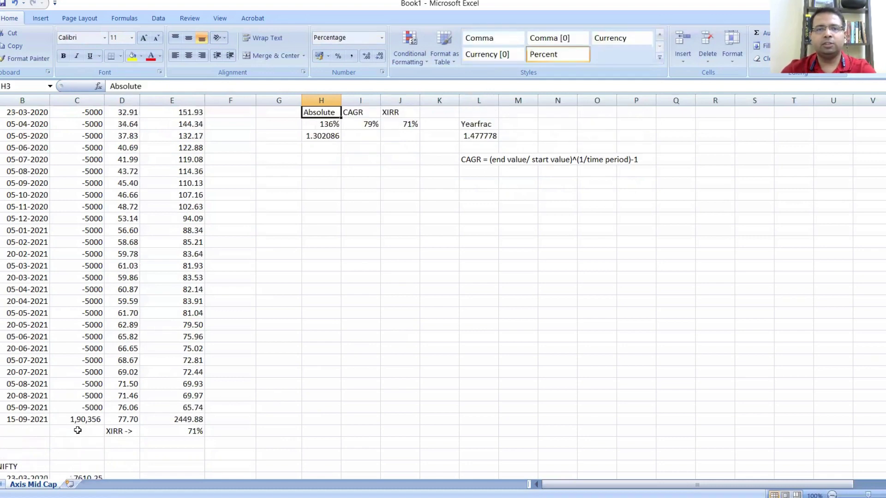
key("Down")
key("Down")
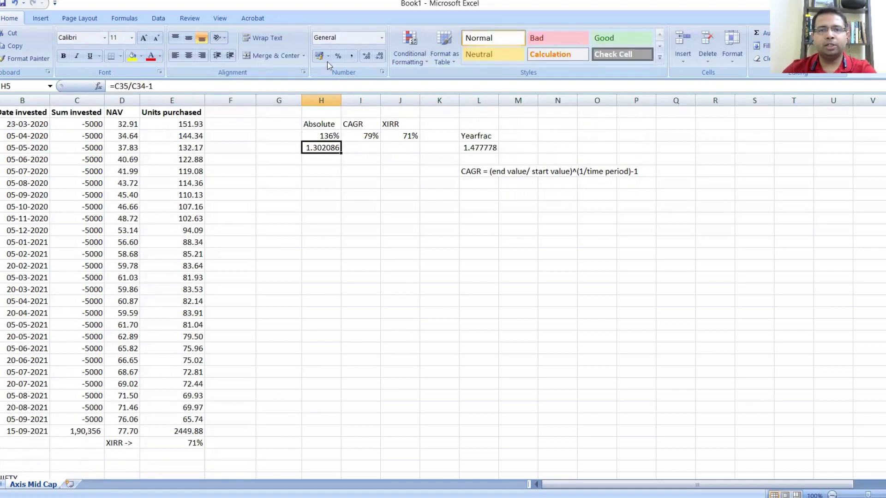
left_click(339, 56)
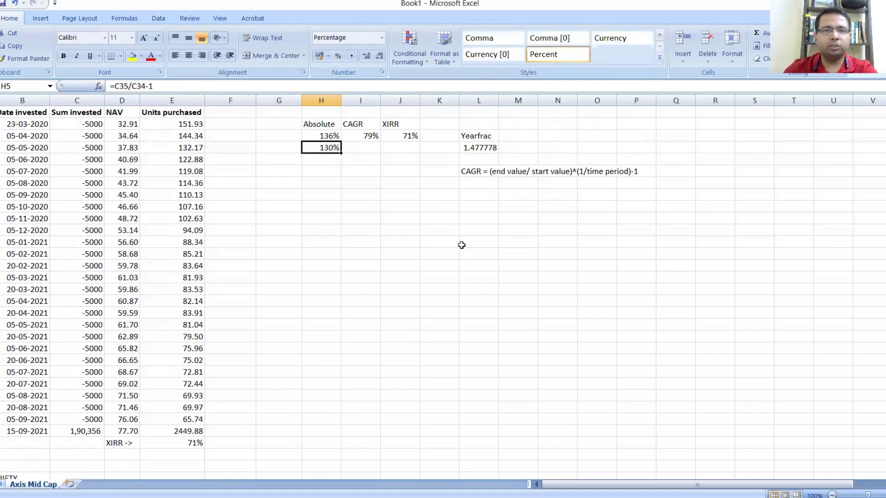
key("Up")
key("Up")
key("Up")
key("Up")
key("Down")
key("Down")
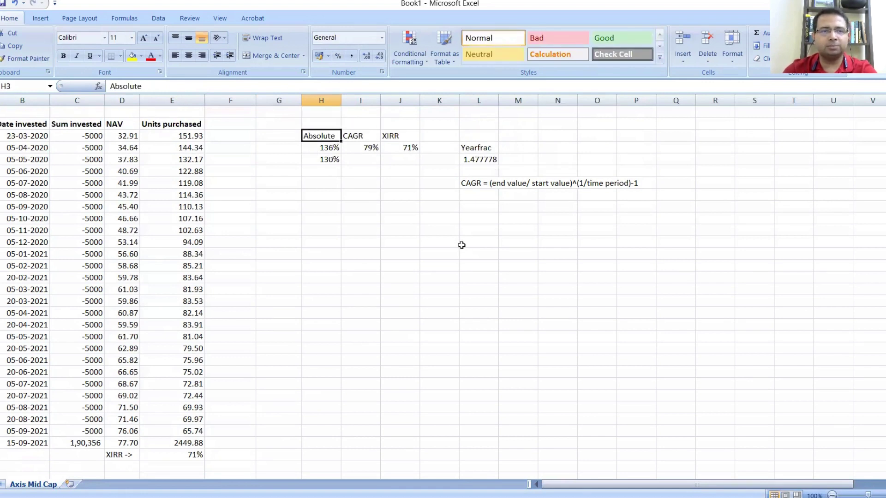
key("Down")
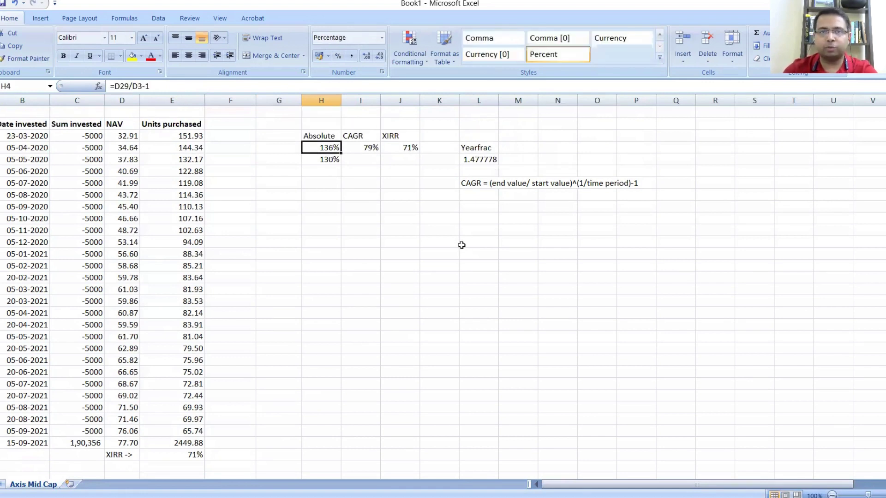
- Enter the NIFTY CAGR formula =(C35/C34)^(1/L5)-1 in I5
key("Down")
key("Right")
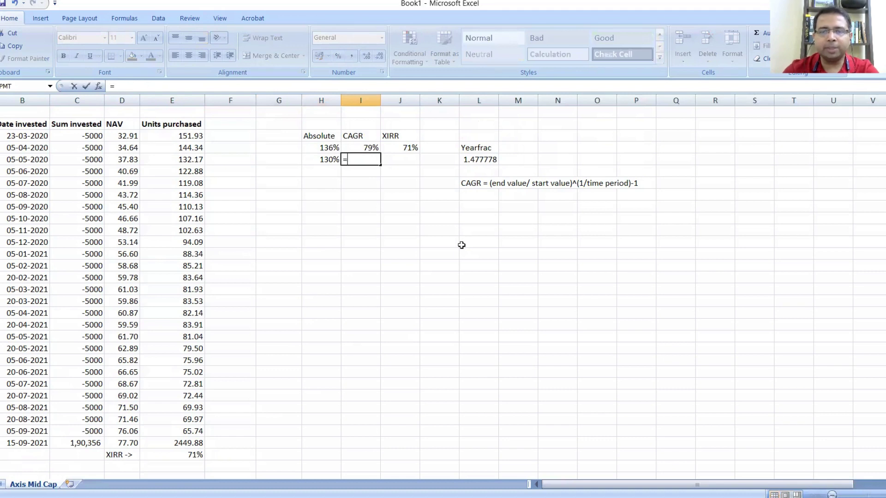
type("=(")
scroll(290, 306, "down", 1)
scroll(135, 426, "down", 1)
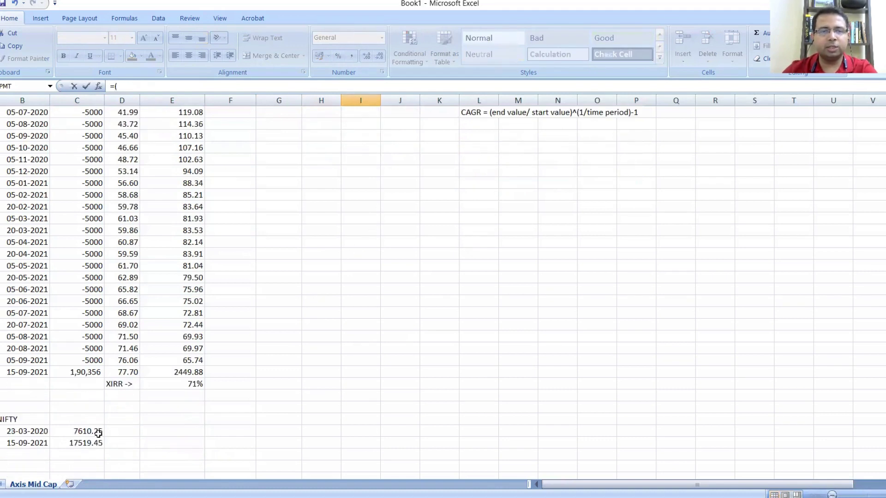
left_click(78, 442)
type("/")
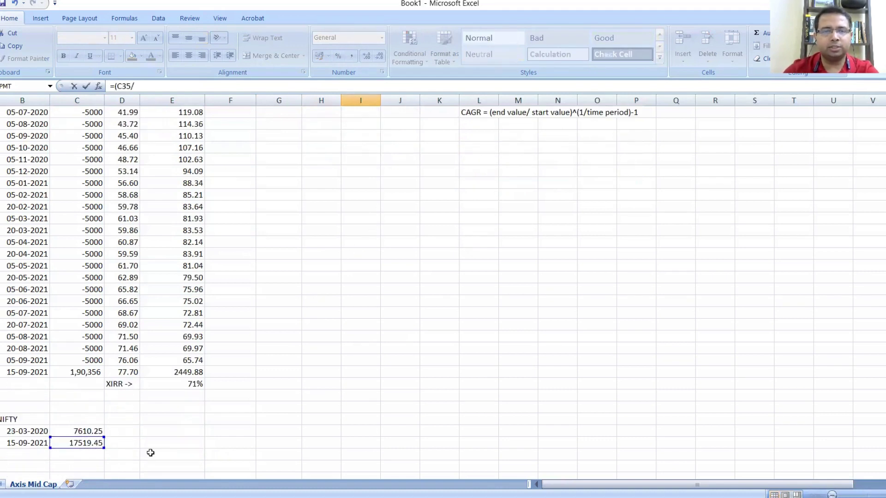
left_click(87, 429)
type(")")
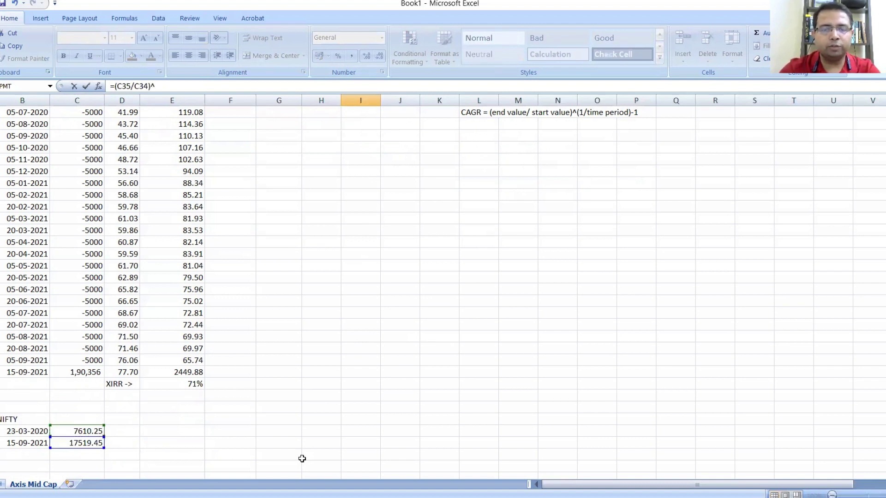
type("^(1/")
scroll(318, 459, "up", 2)
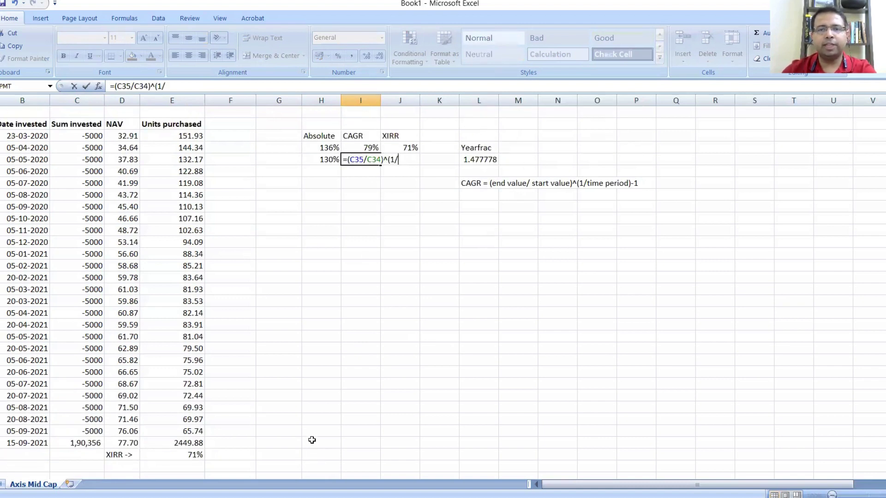
left_click(475, 160)
type(")-1")
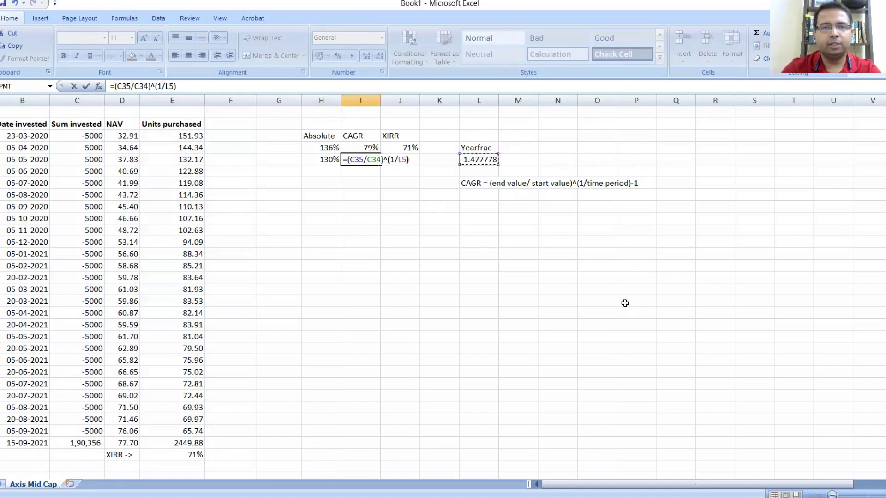
key("Return")
- Format the NIFTY CAGR as a percentage, showing 76%
key("Up")
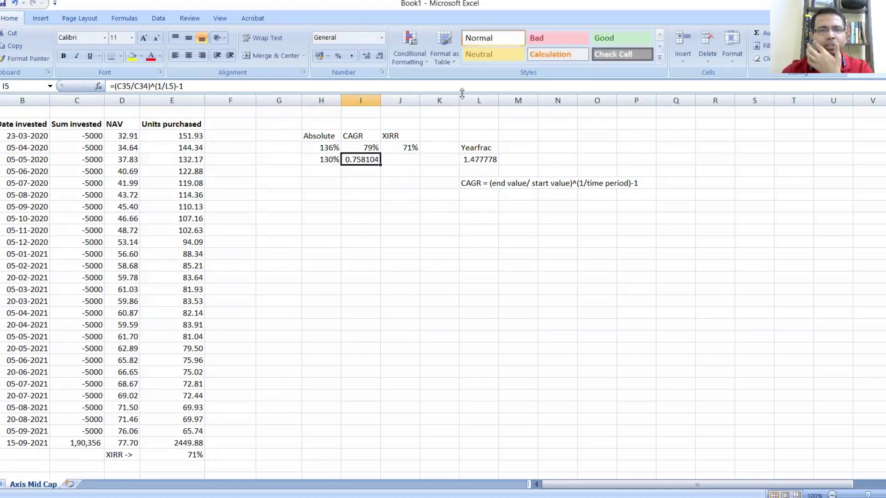
left_click(334, 61)
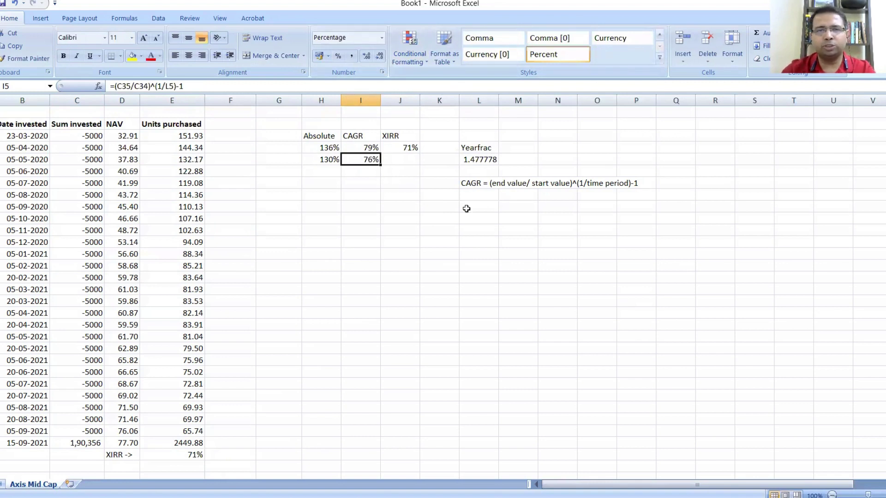
key("Right")
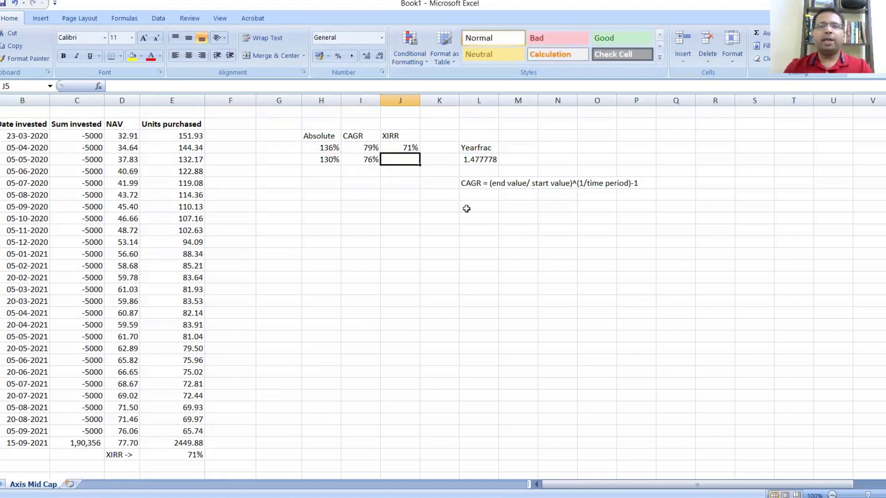